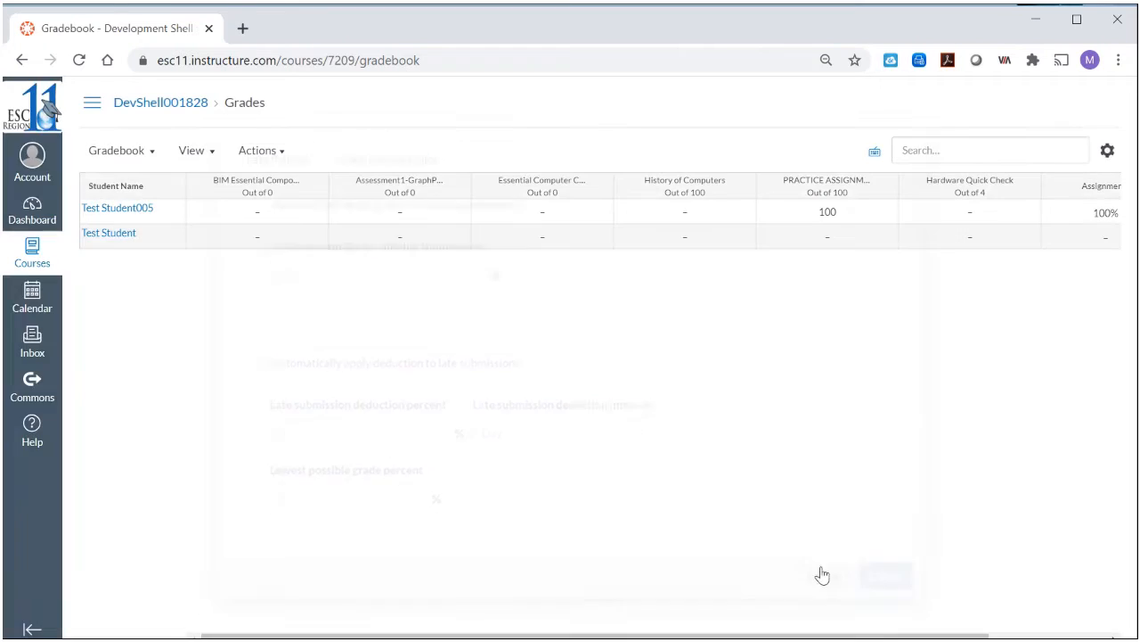
click(288, 153)
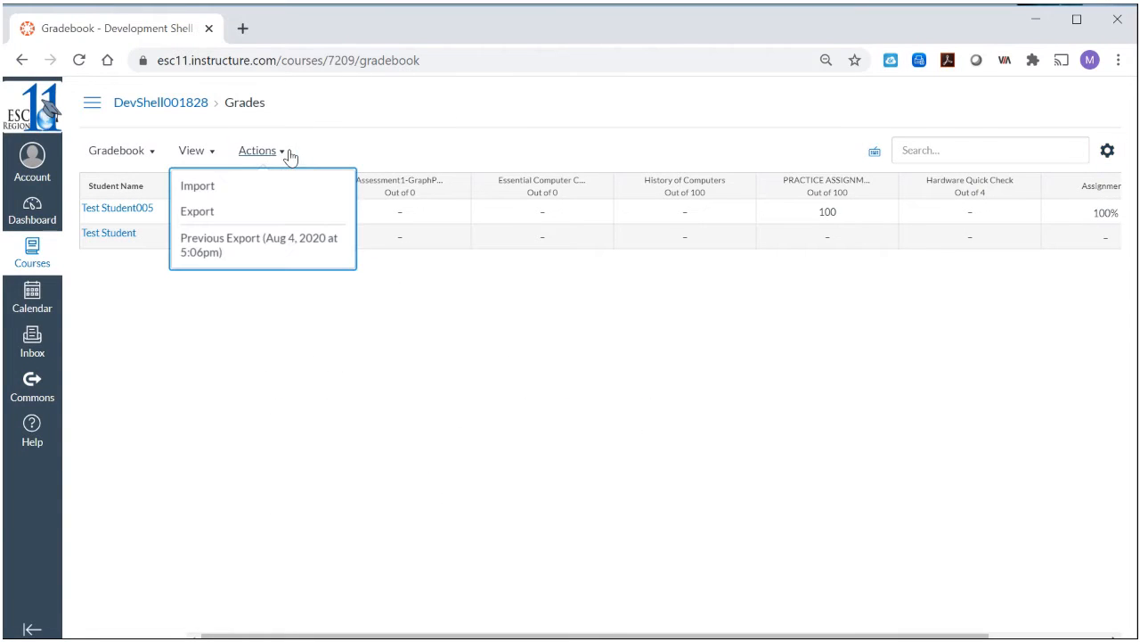
click(287, 154)
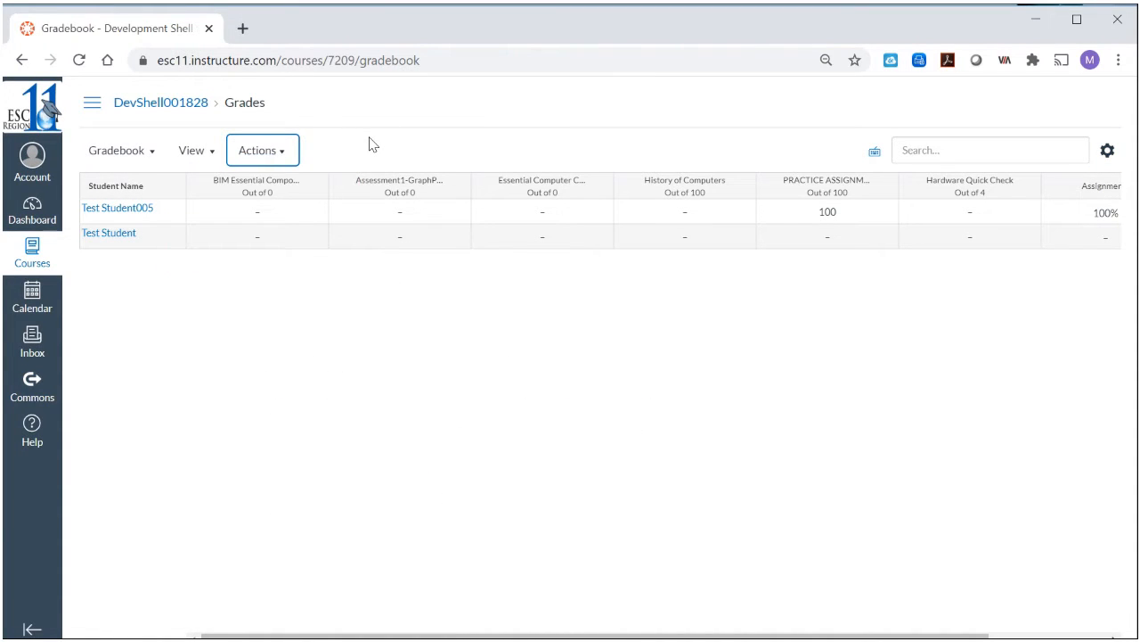
Export the gradebook of the DevShell001828 course from its Grades page and open the downloaded CSV file.
click(198, 108)
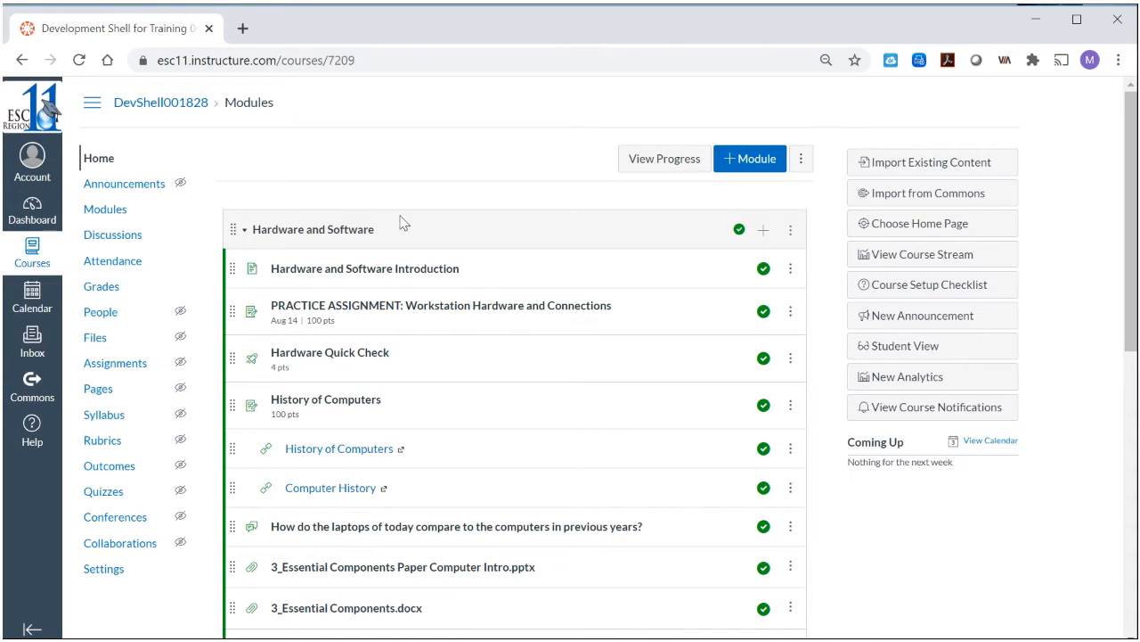
click(100, 286)
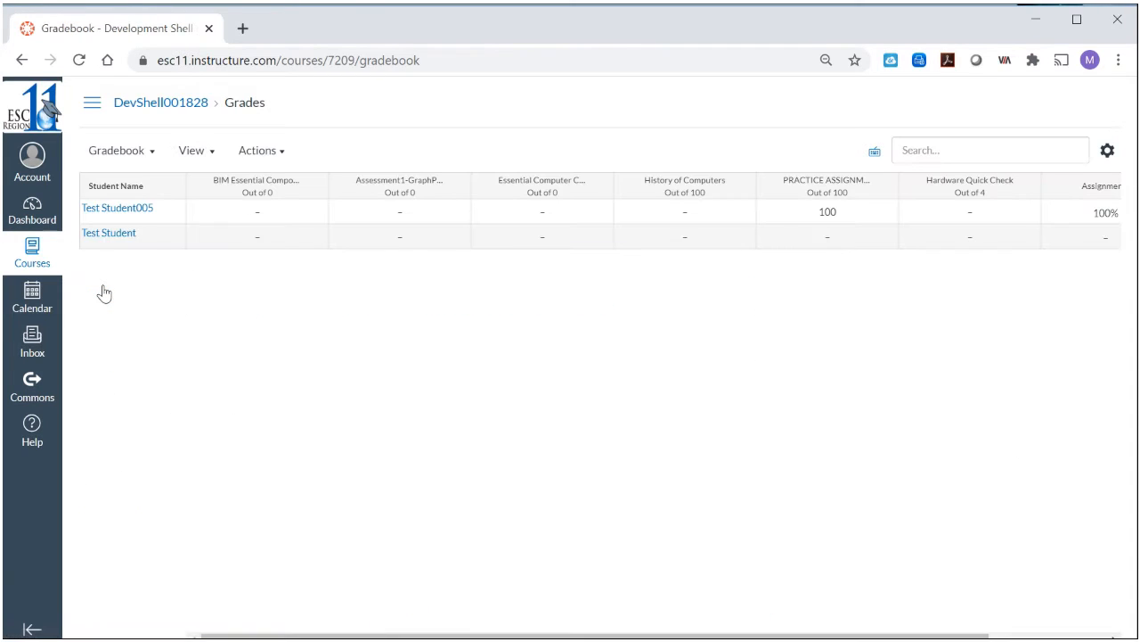
click(284, 156)
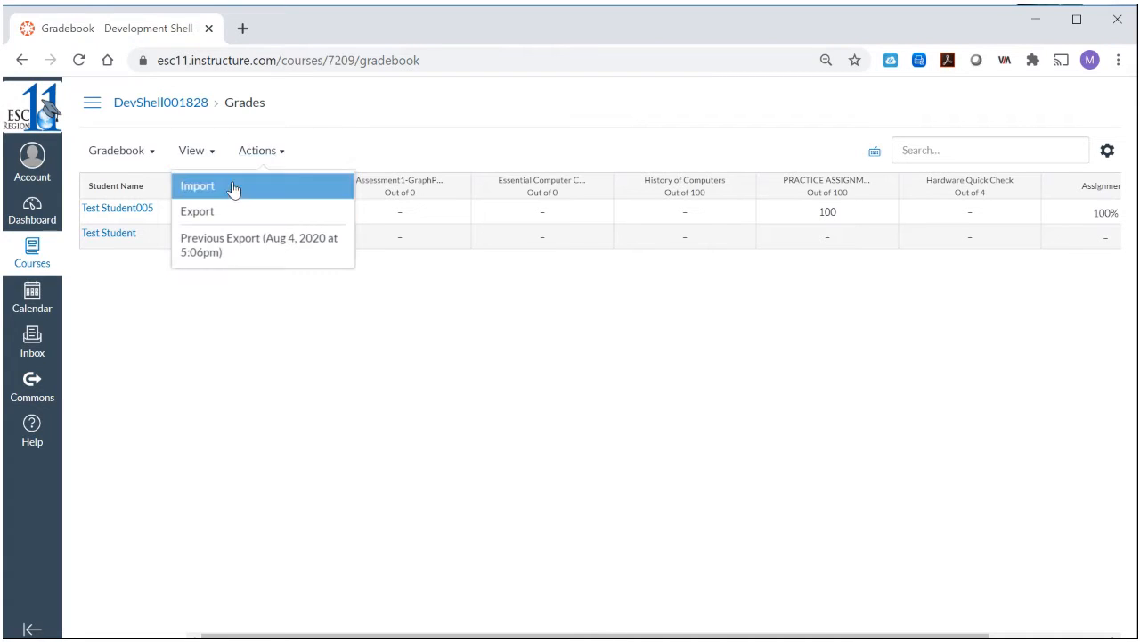
click(215, 214)
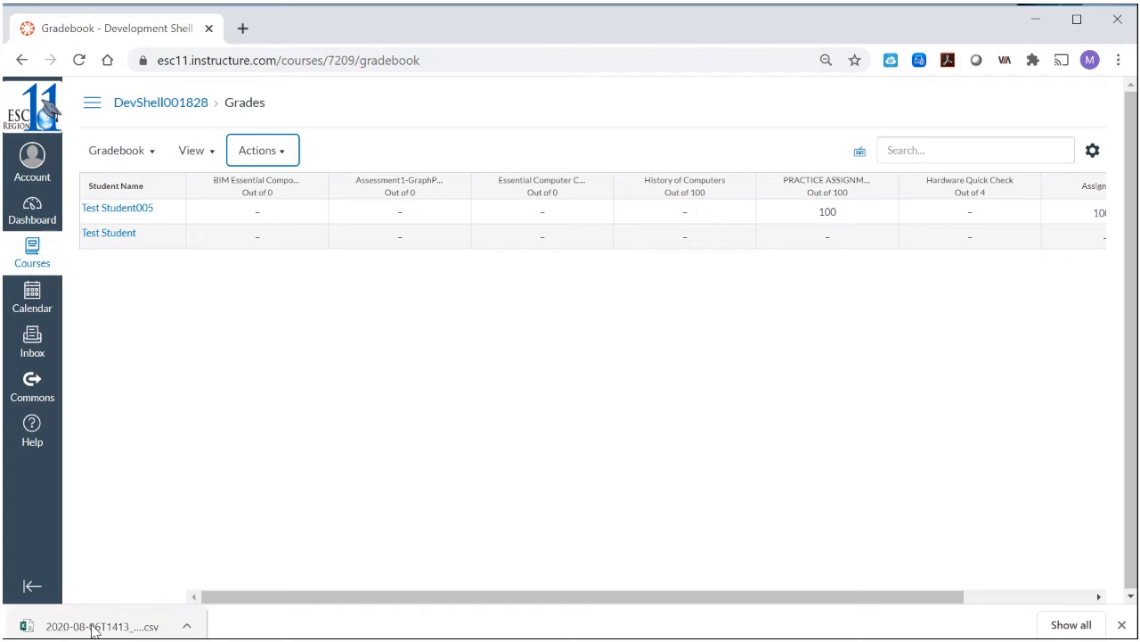
click(189, 628)
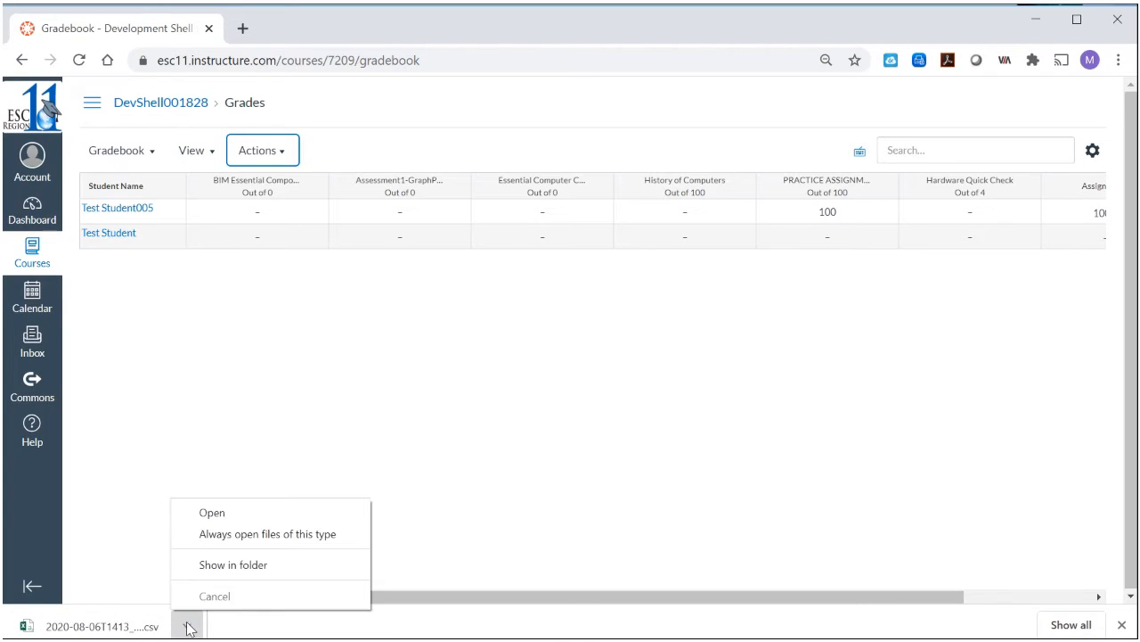
click(212, 513)
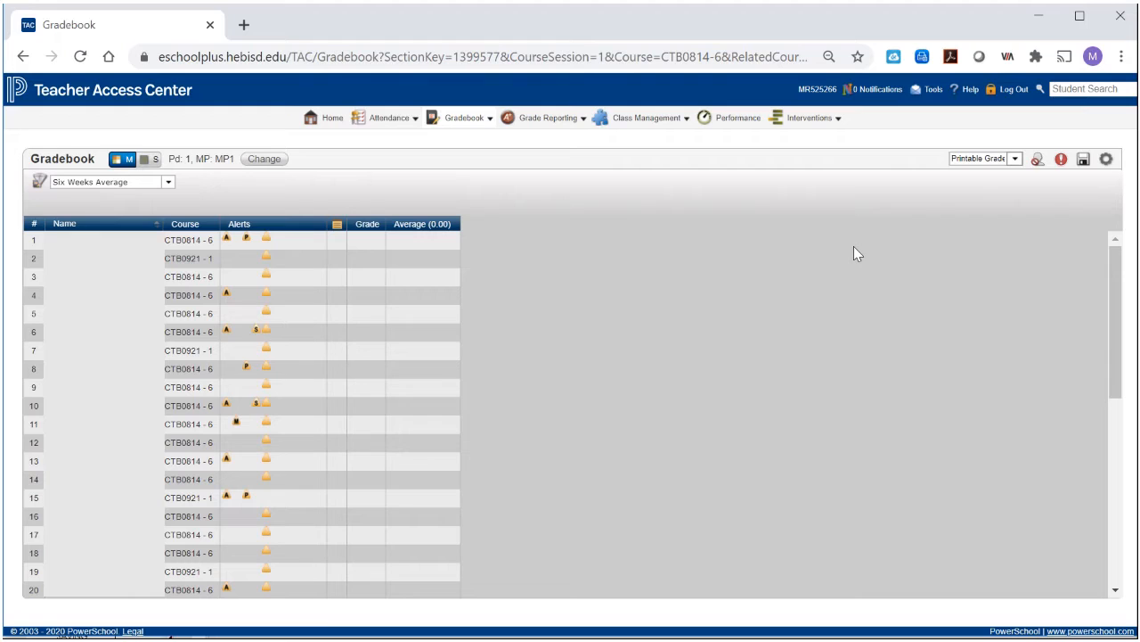
In Teacher Access Center, run the Printable Gradebook report, export it to Excel and open the downloaded workbook.
click(1016, 161)
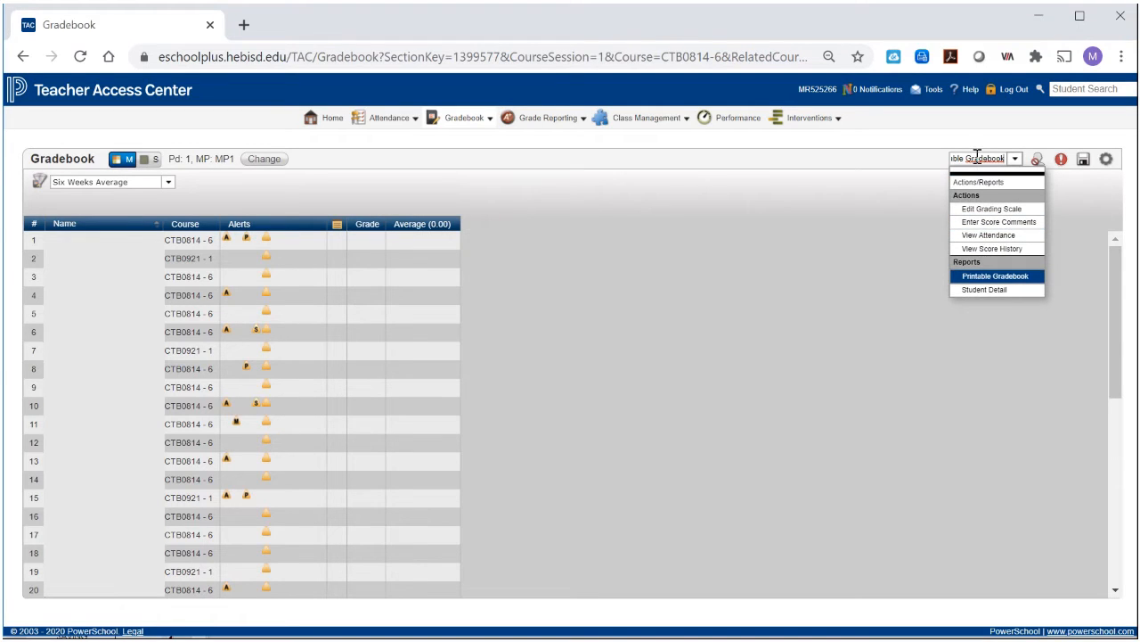
click(1010, 276)
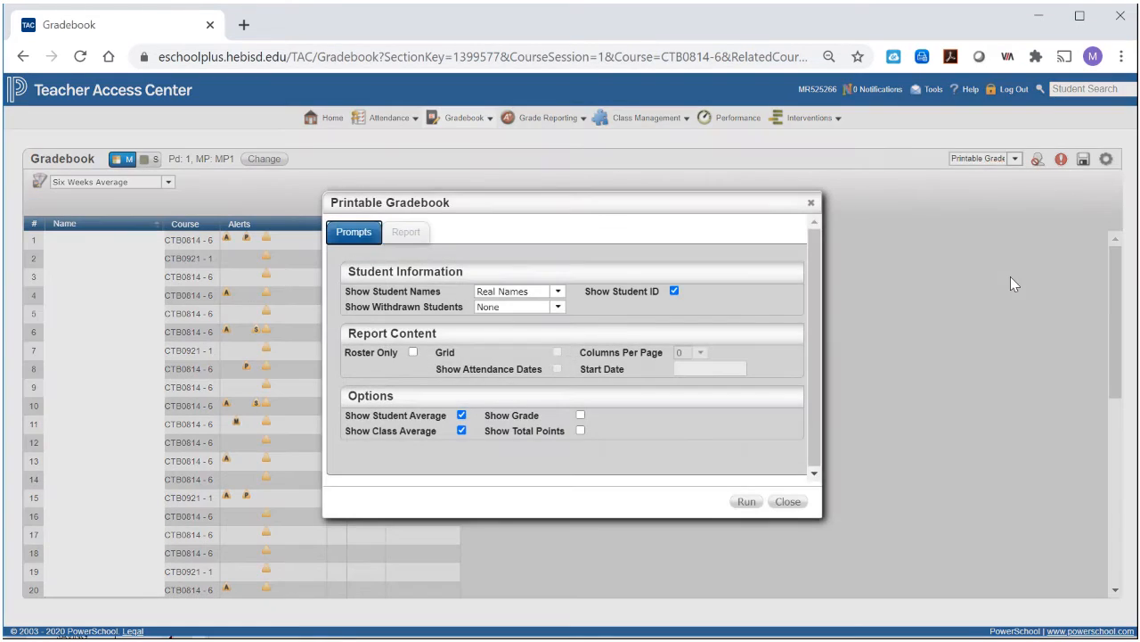
click(752, 504)
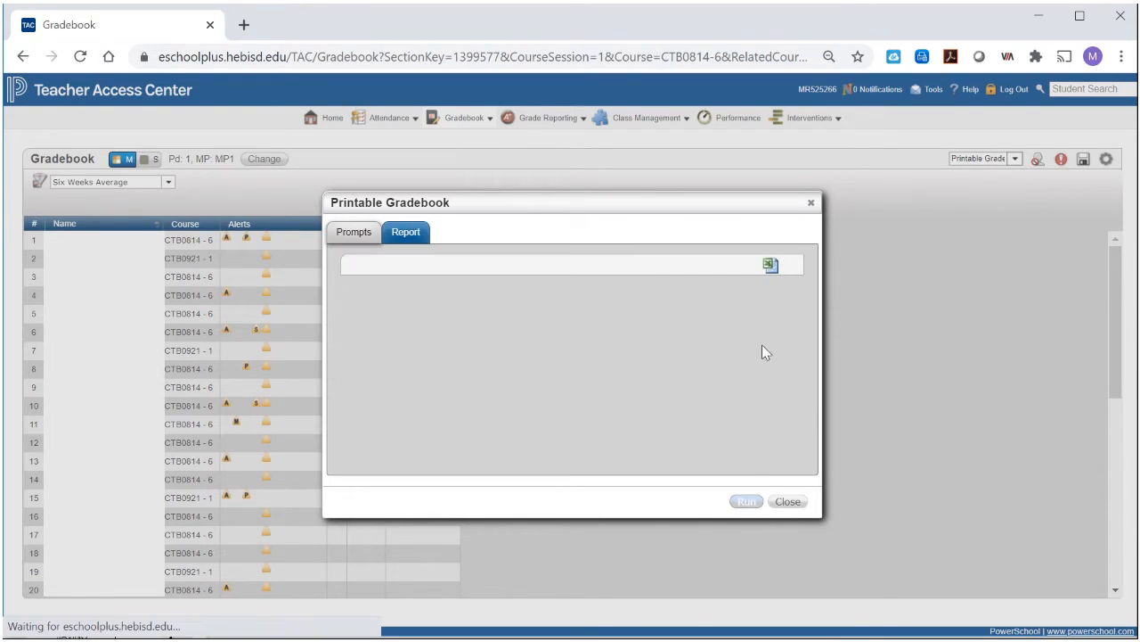
click(769, 267)
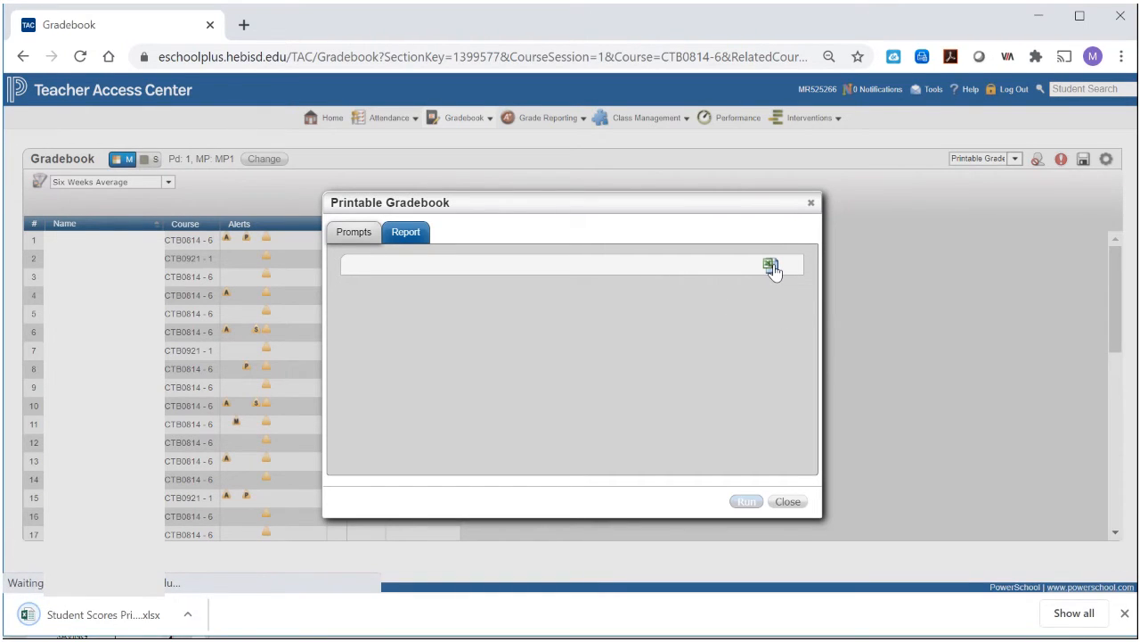
click(153, 615)
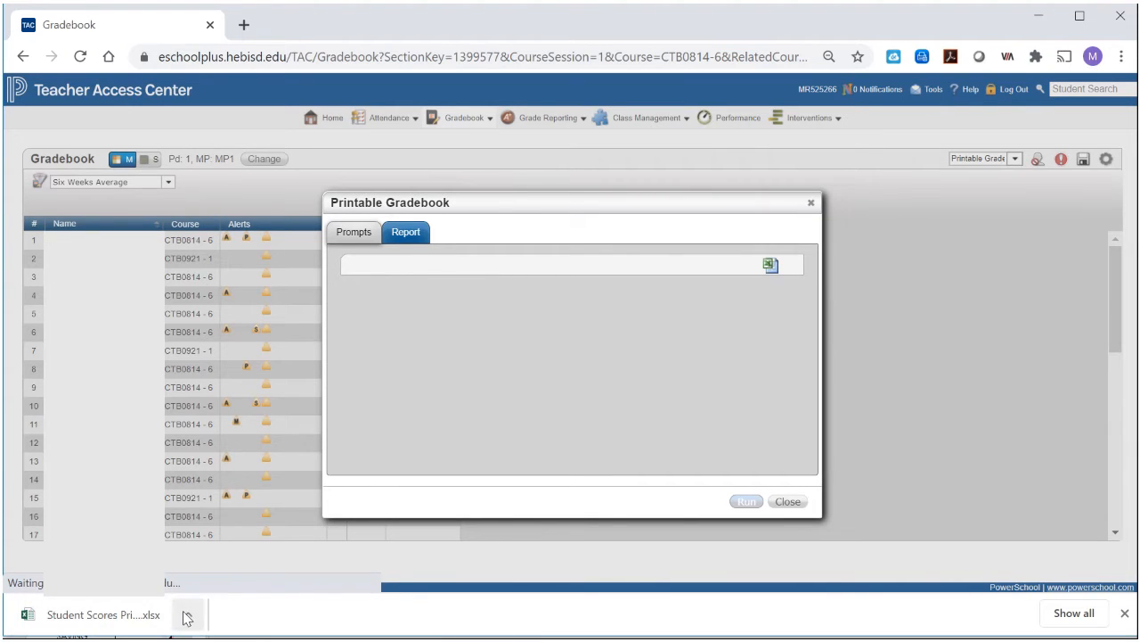
click(188, 615)
click(214, 501)
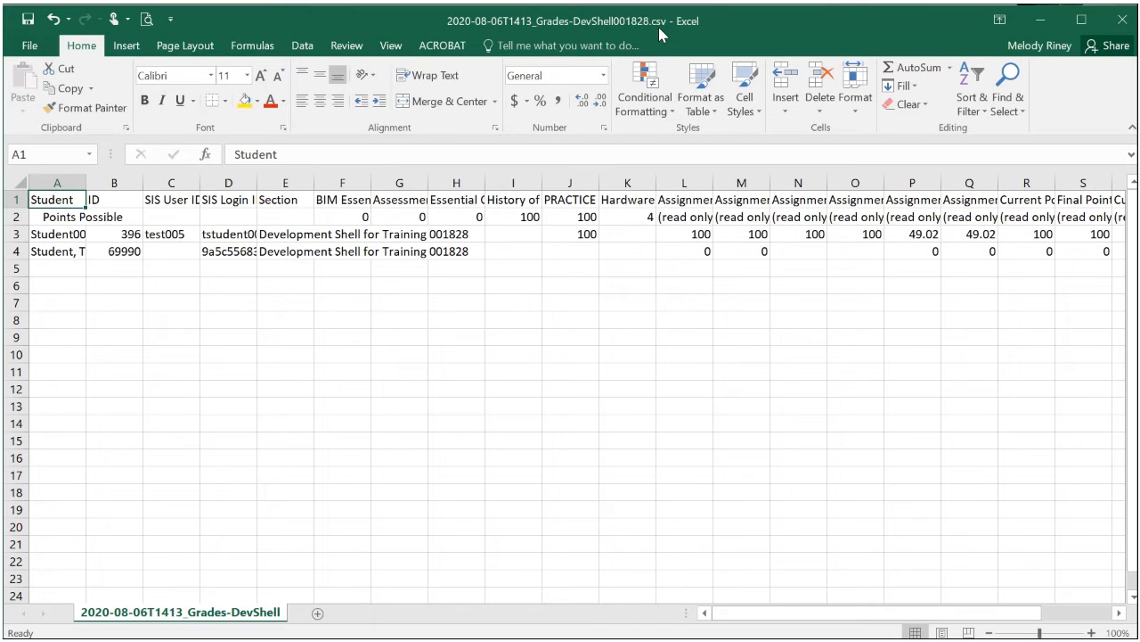
In Excel, save the exported DevShell001828 grades CSV as an Excel Workbook (*.xlsx) in the Downloads folder.
click(30, 48)
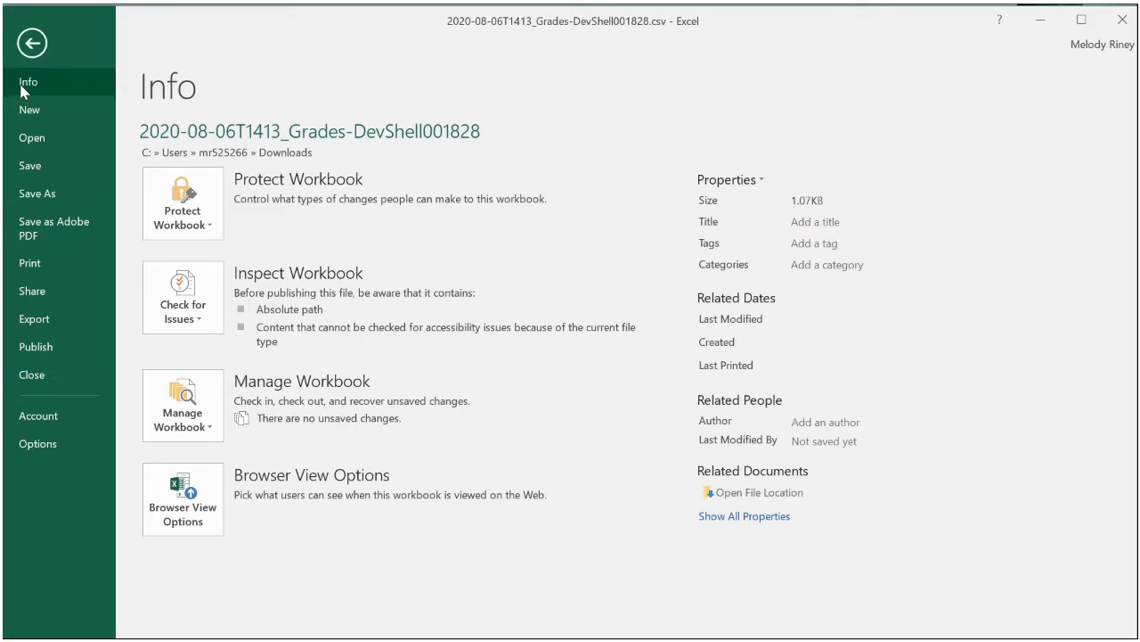
click(63, 191)
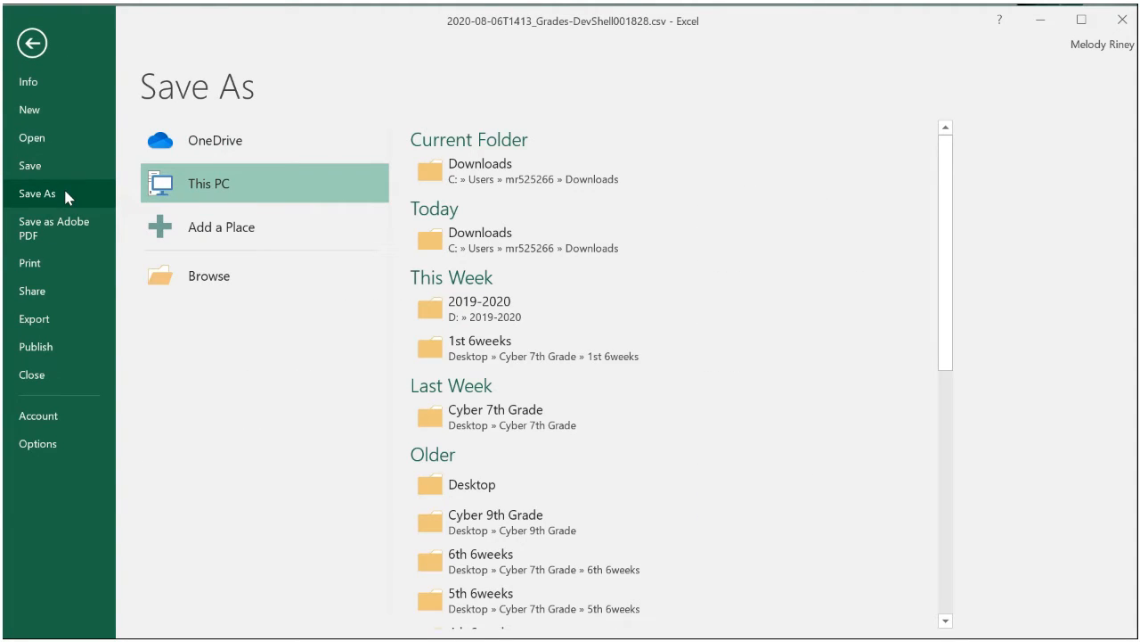
click(467, 174)
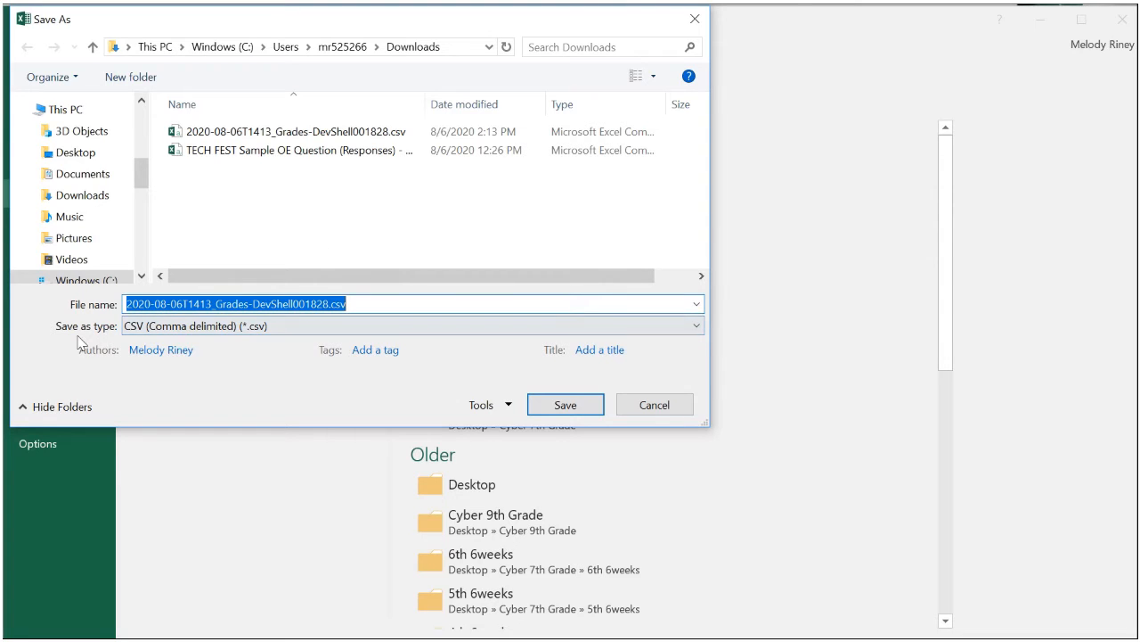
key(ctrl)
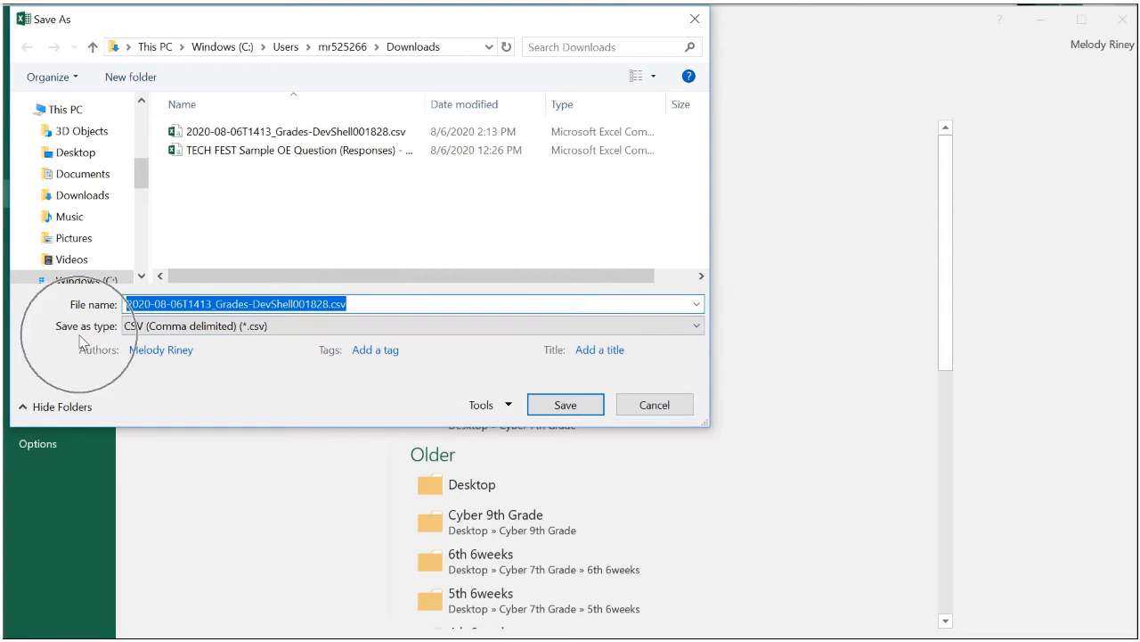
click(186, 328)
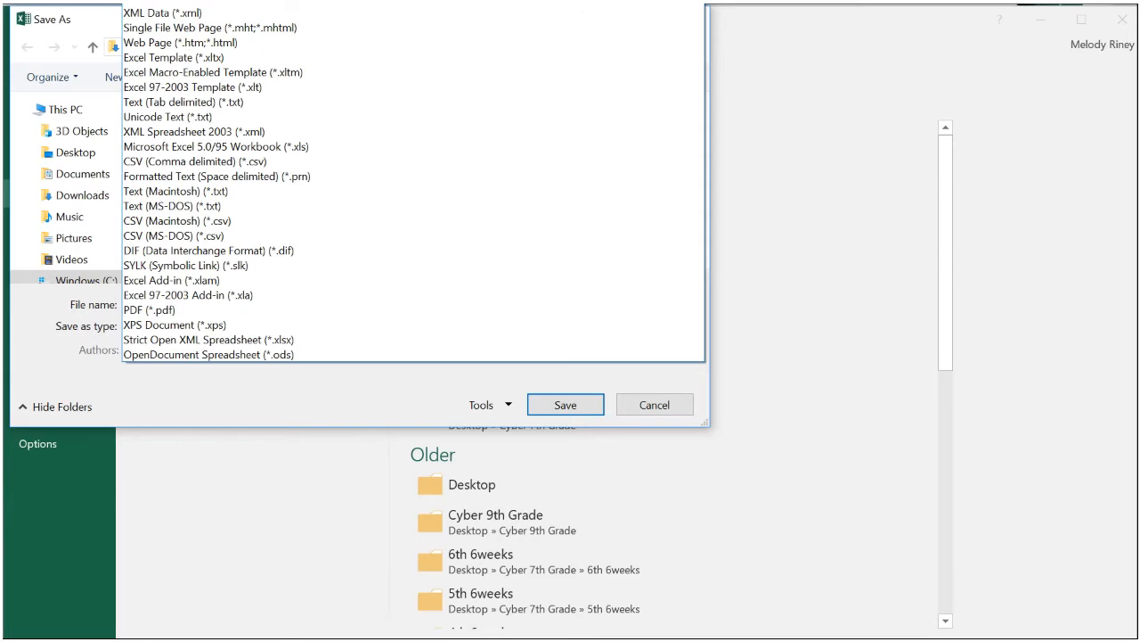
key(Escape)
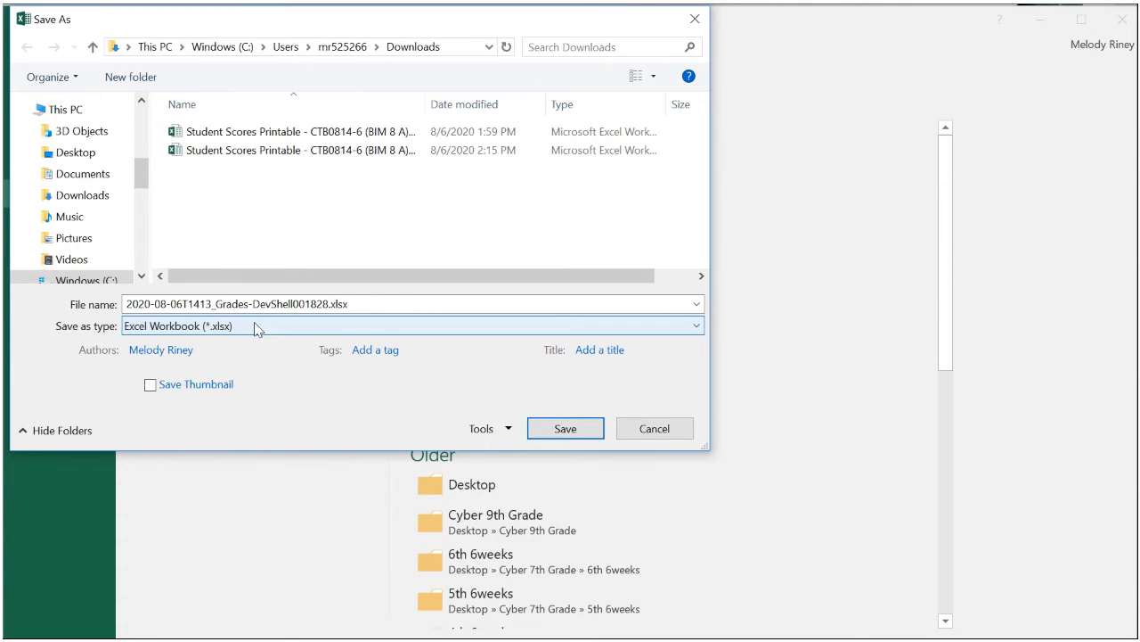
click(342, 303)
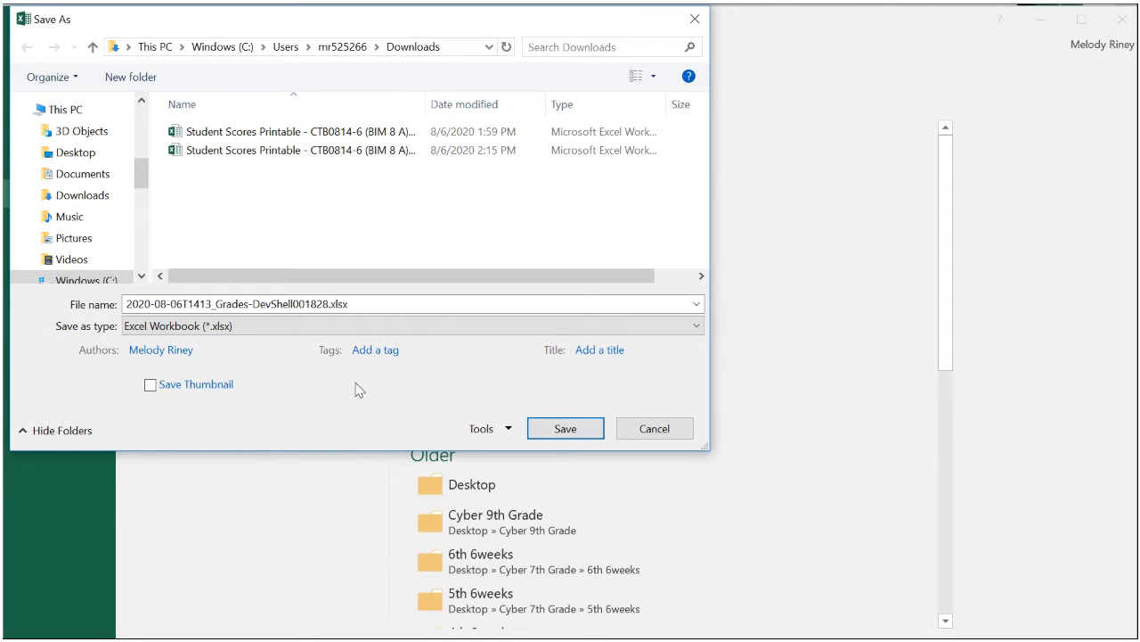
click(565, 426)
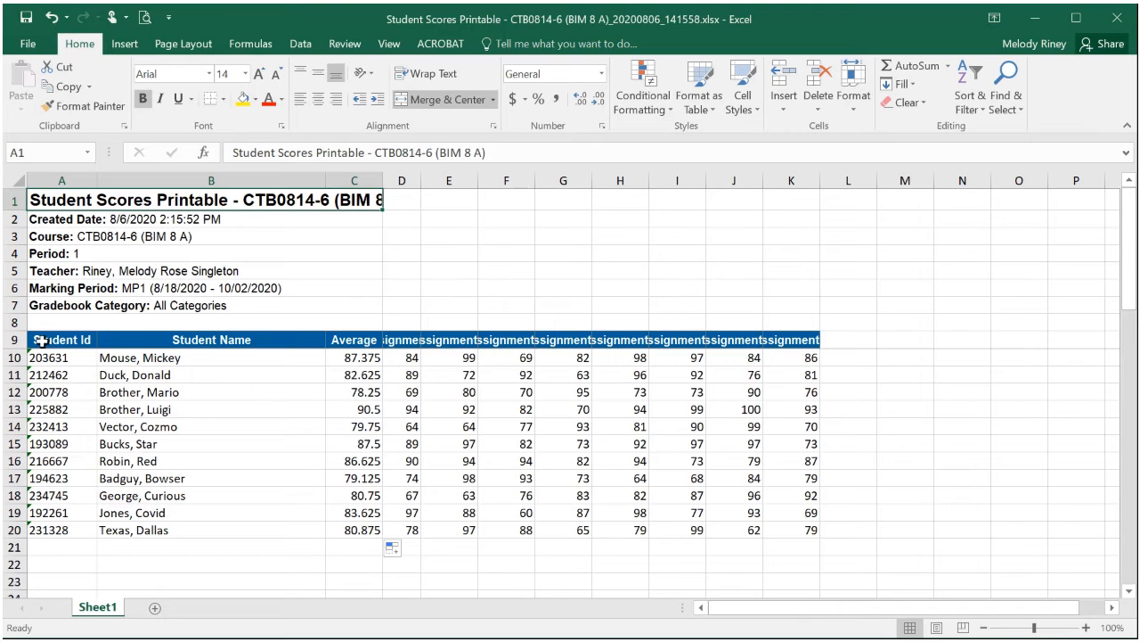
drag(40, 337, 806, 531)
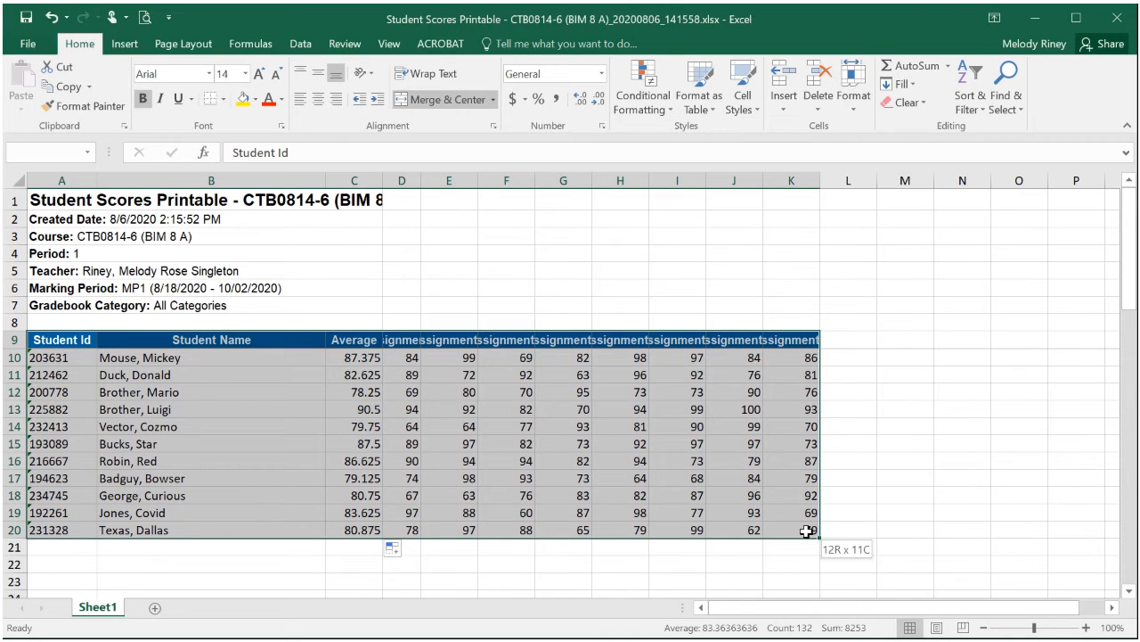
drag(806, 531, 807, 531)
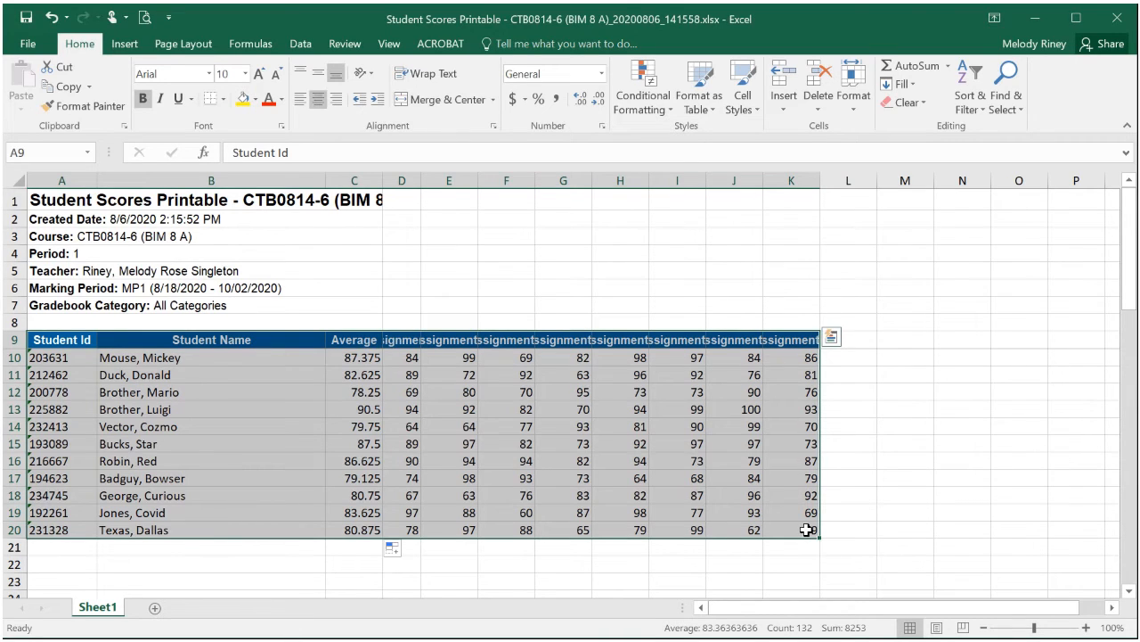
click(50, 339)
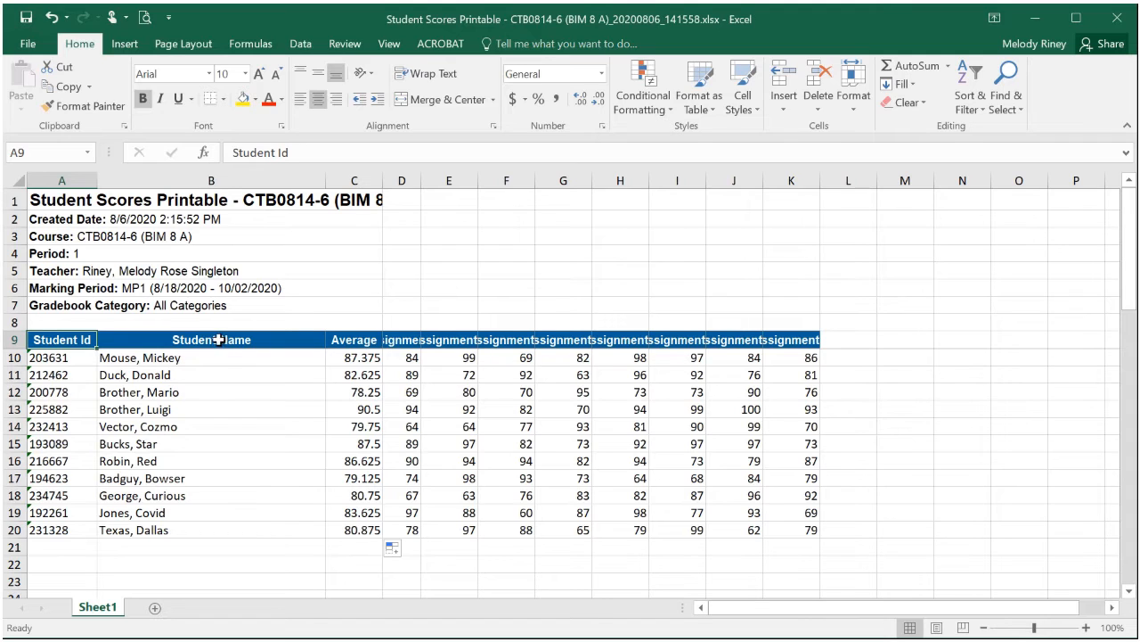
click(214, 177)
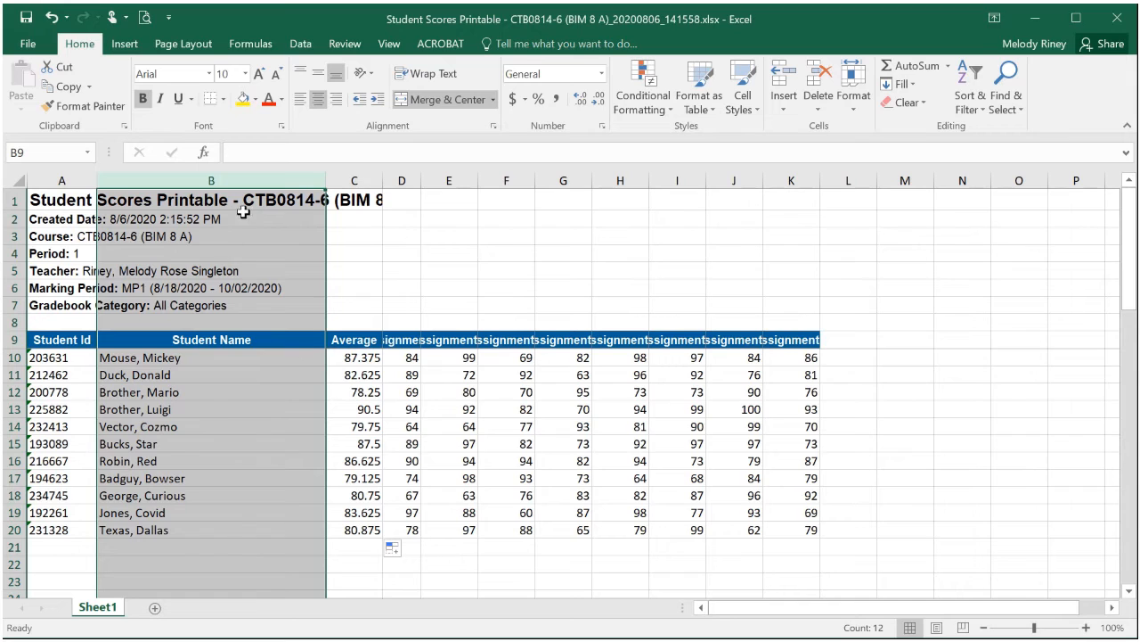
click(76, 200)
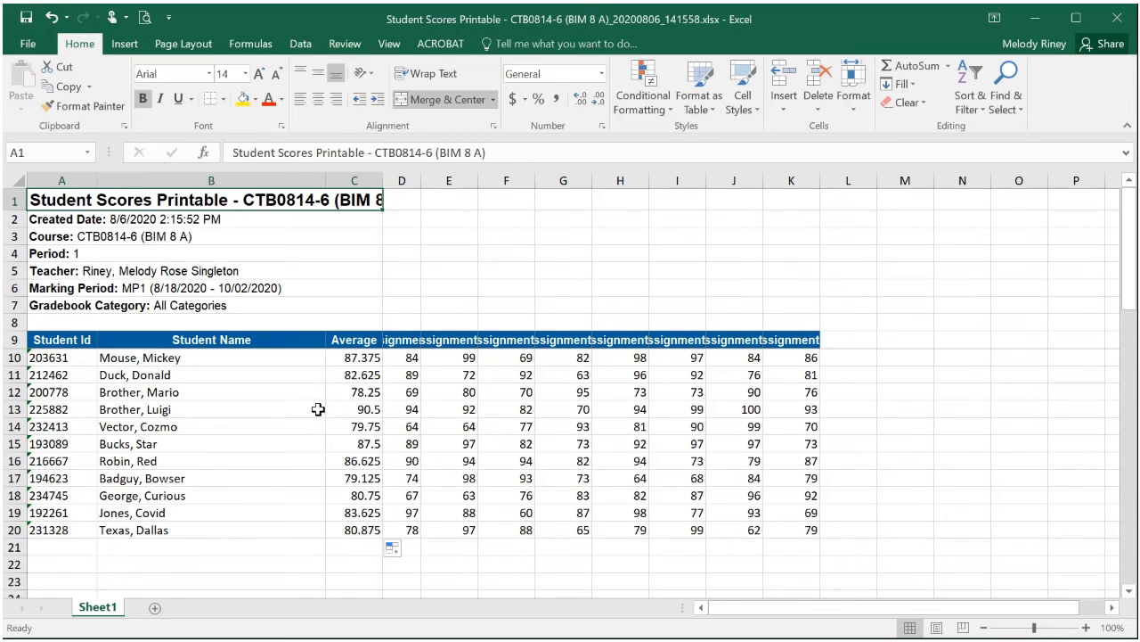
Insert a blank column before the Average column in the Student Scores Printable sheet.
click(353, 180)
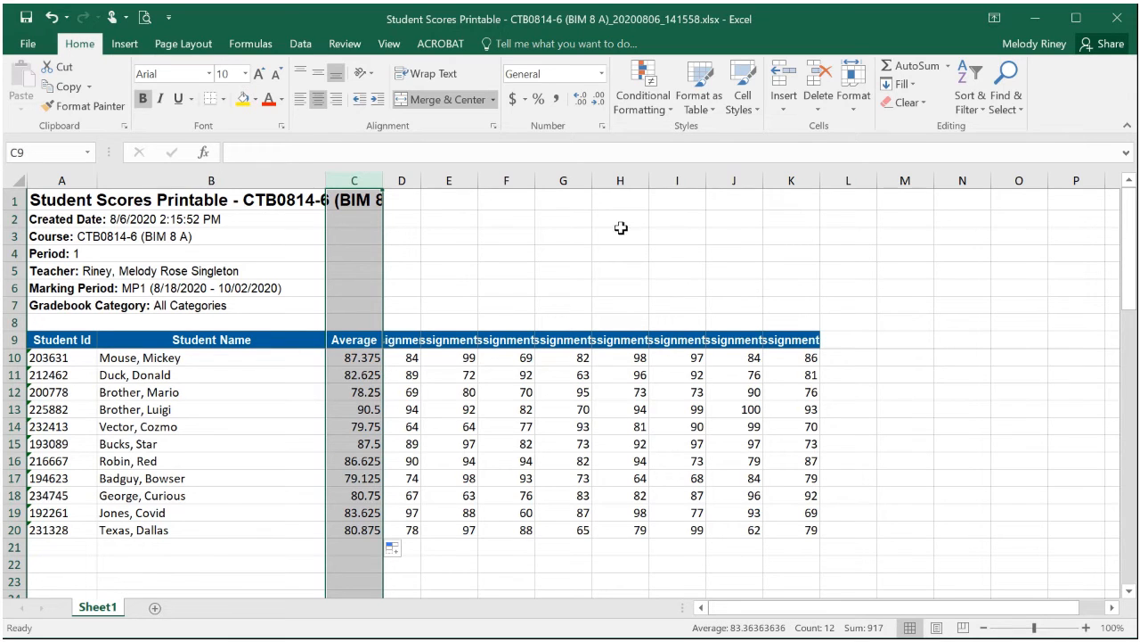
click(784, 75)
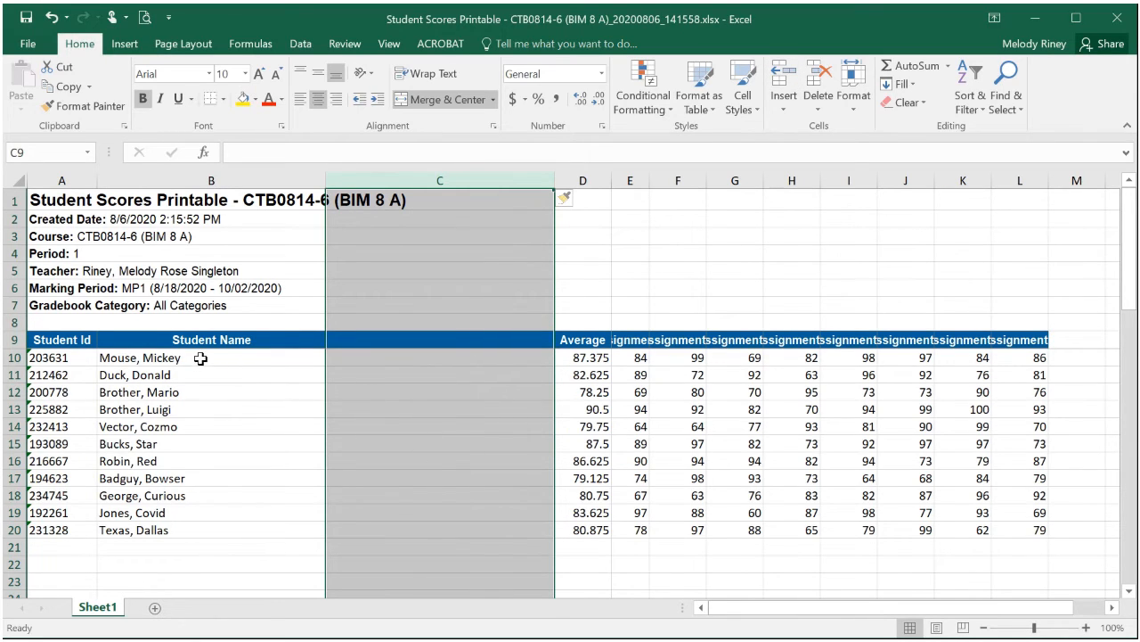
Split the student names in B10:B20 into two columns with Text to Columns, delimited by comma and space instead of tab.
drag(200, 356, 194, 529)
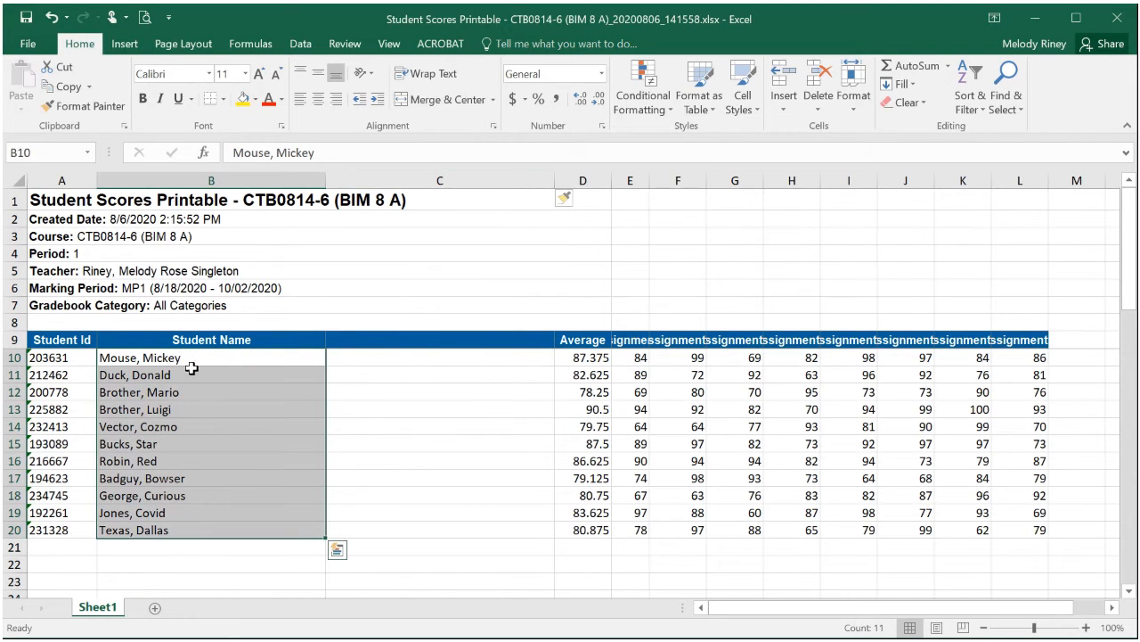
key(ctrl+q)
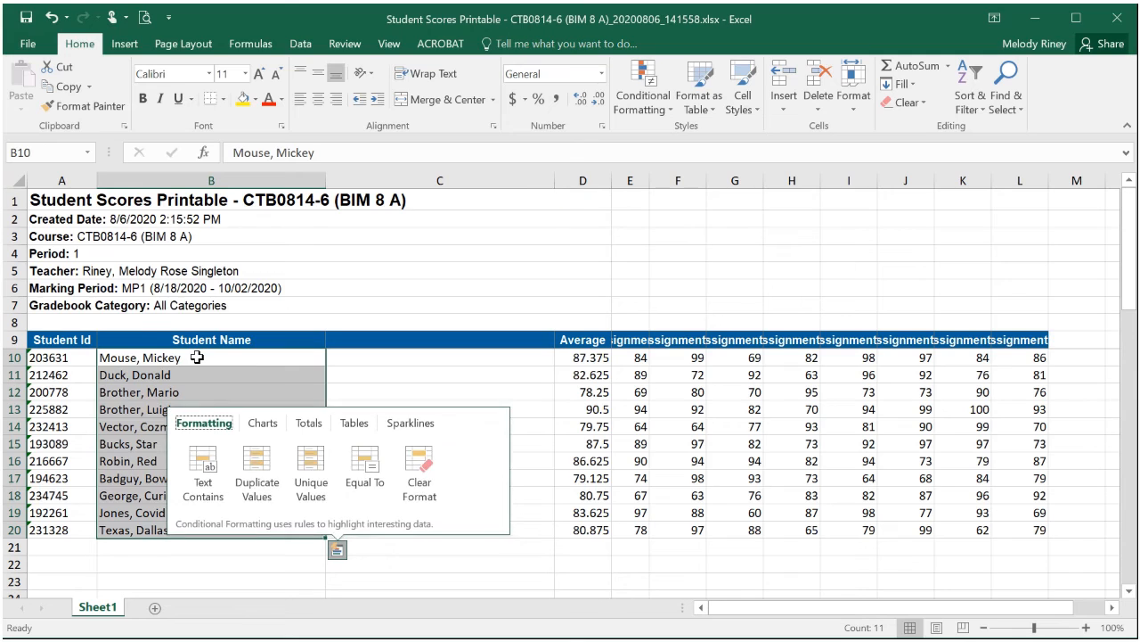
click(196, 356)
drag(196, 356, 204, 529)
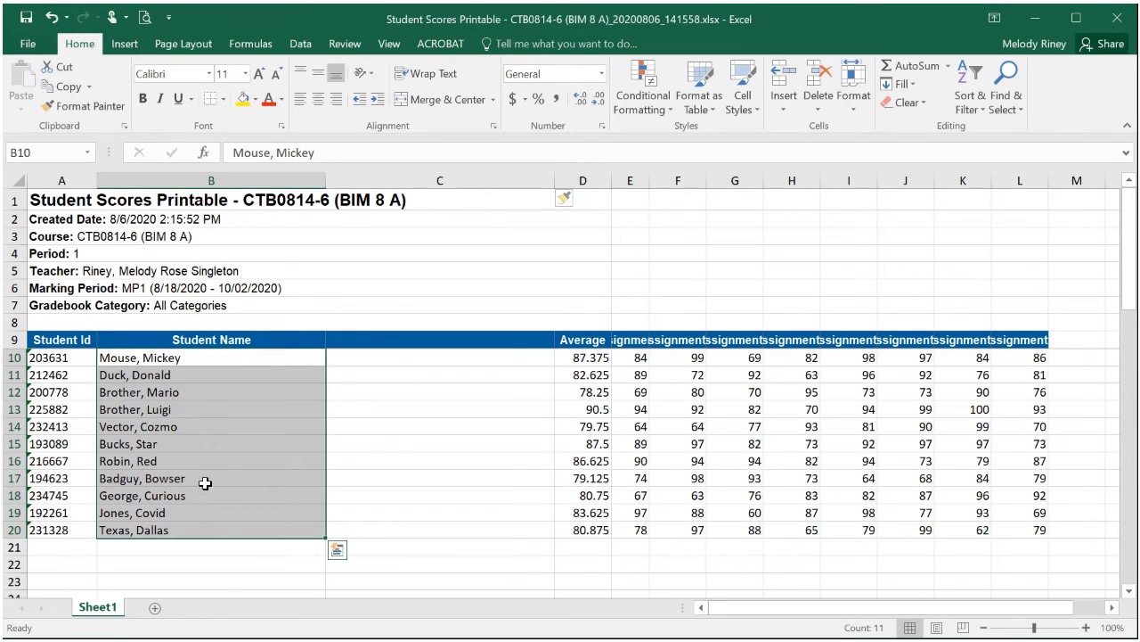
click(300, 51)
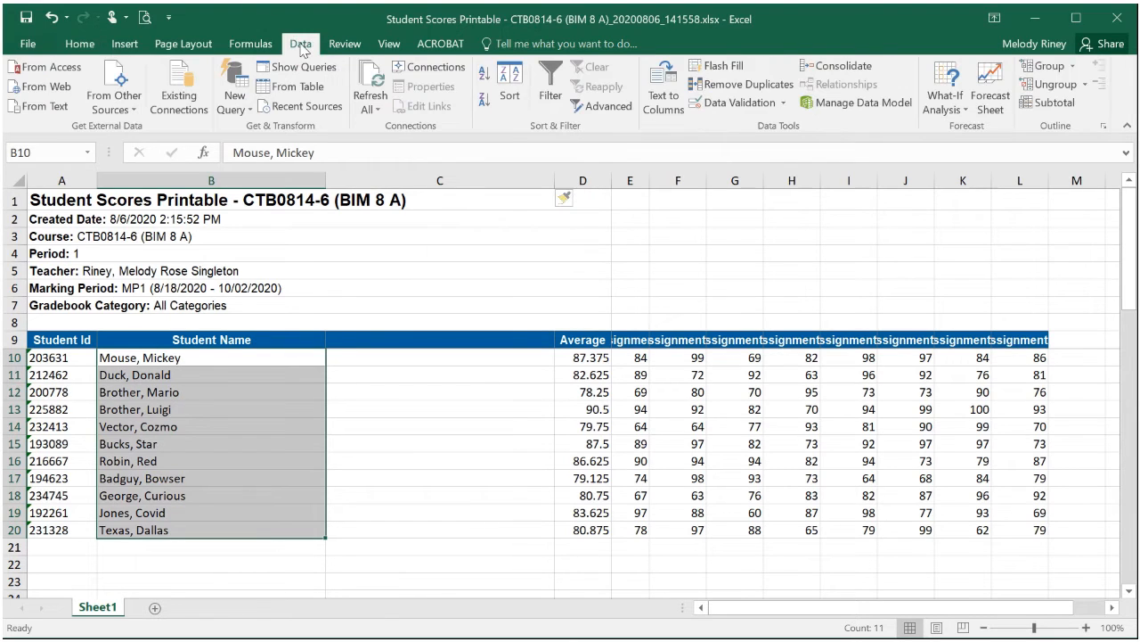
click(679, 111)
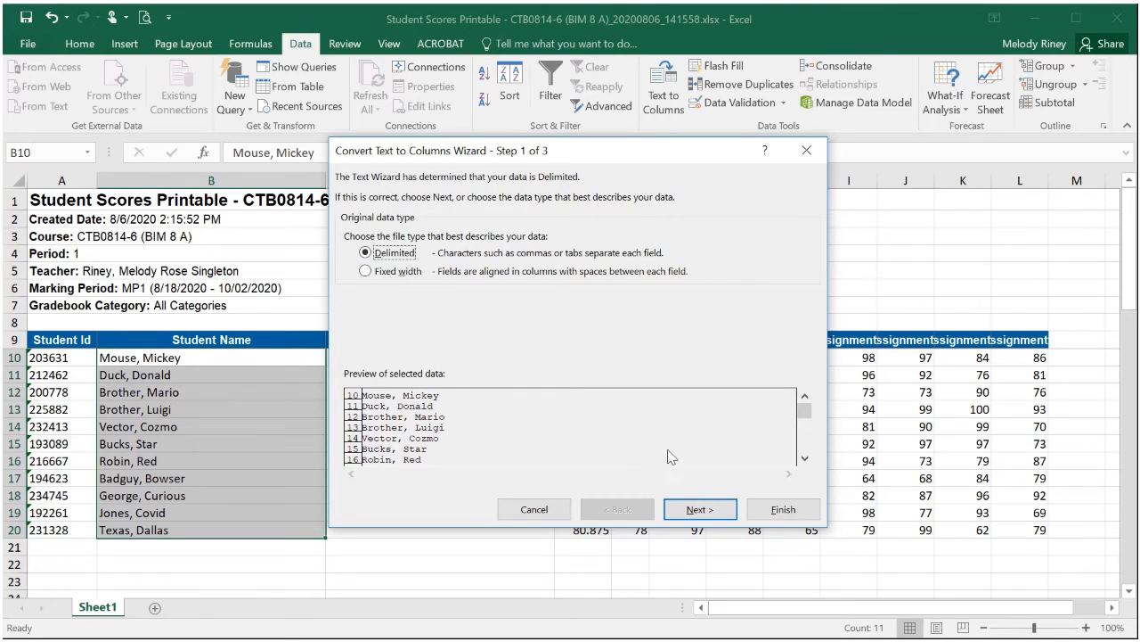
click(699, 513)
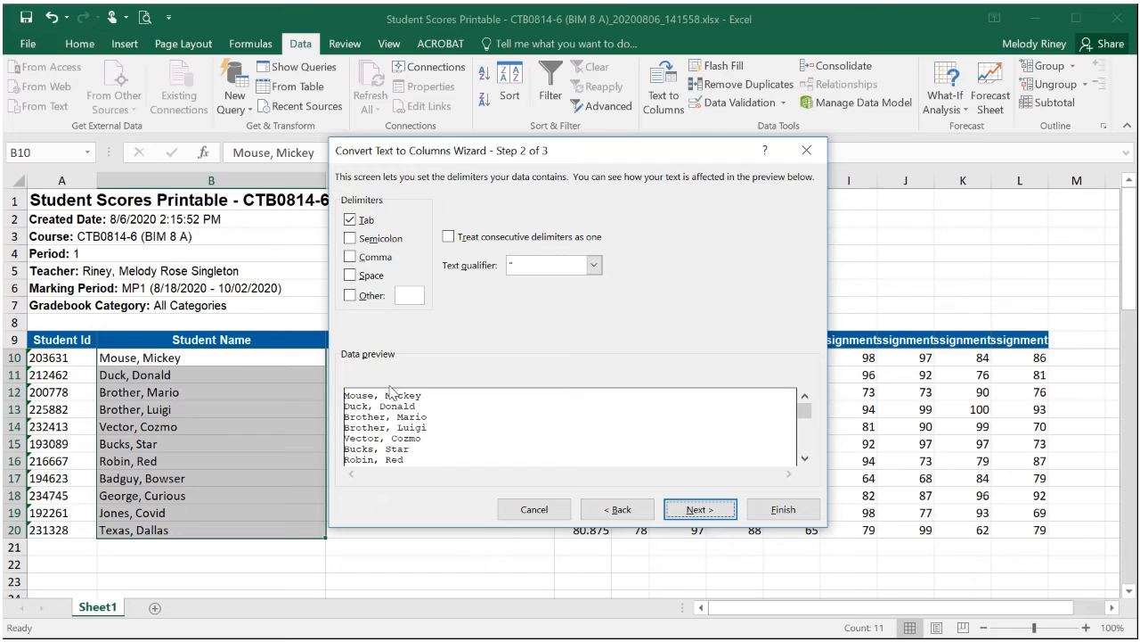
click(349, 219)
click(351, 257)
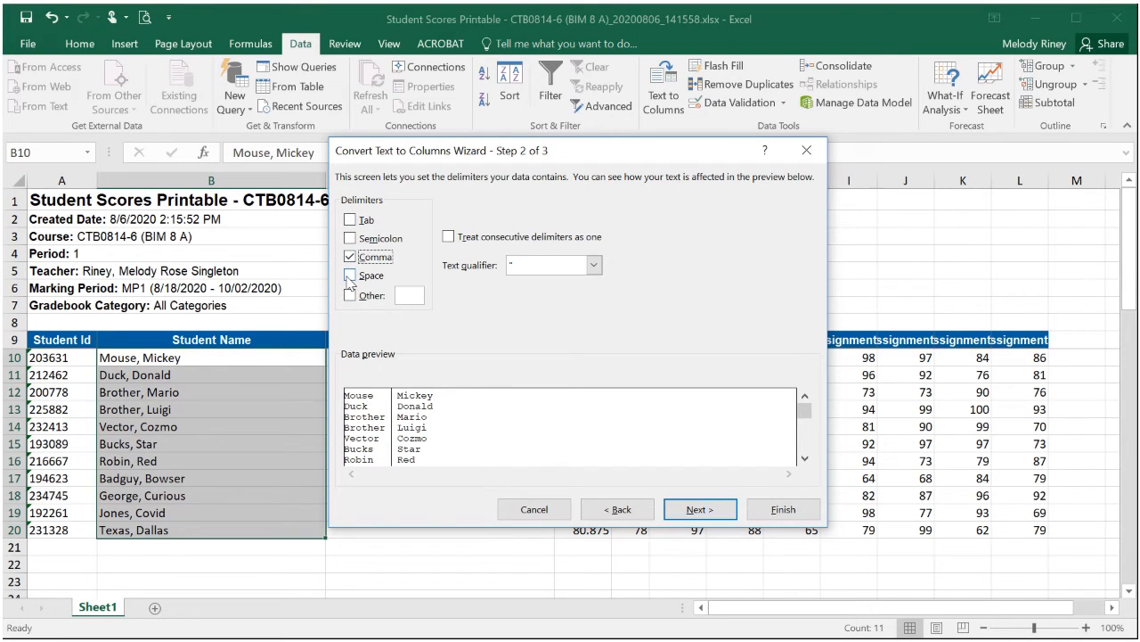
click(350, 275)
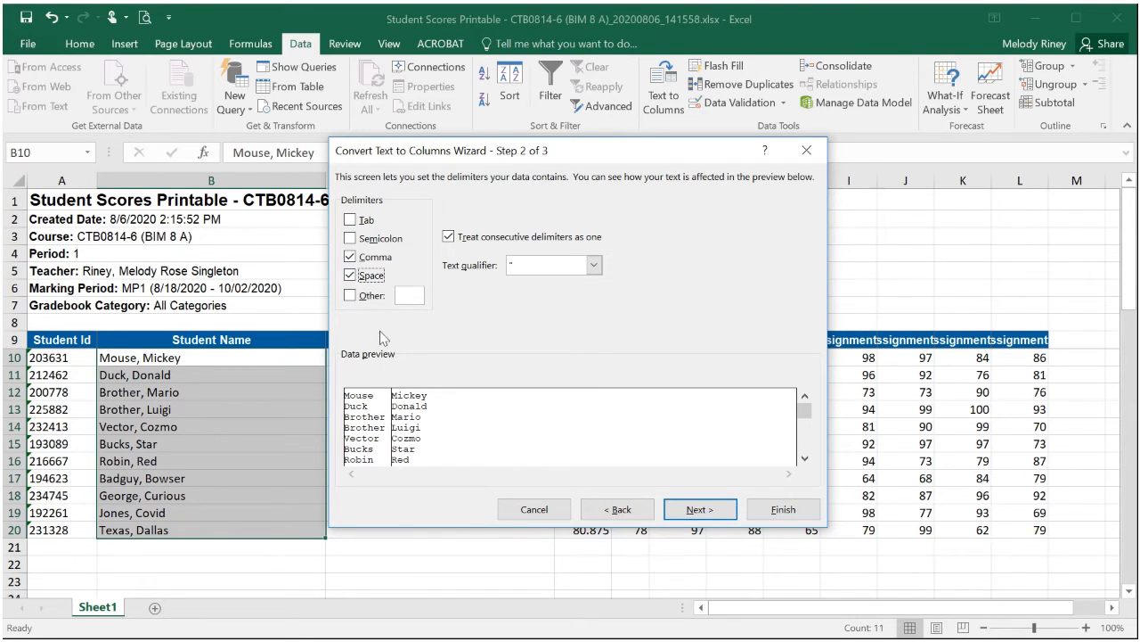
click(350, 275)
click(351, 258)
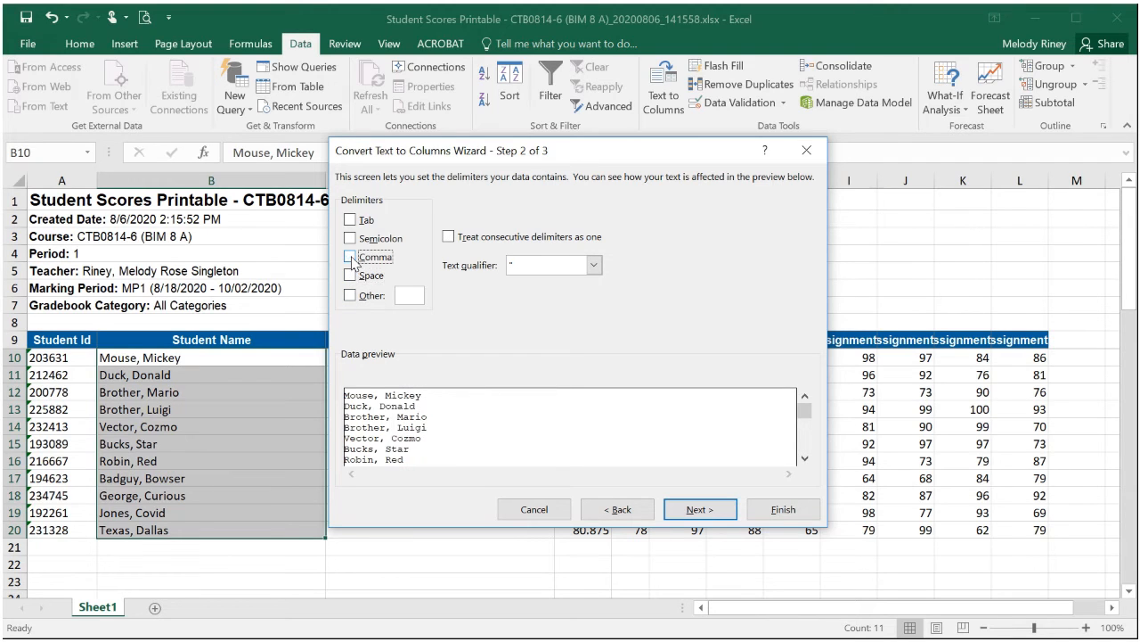
click(351, 257)
click(353, 276)
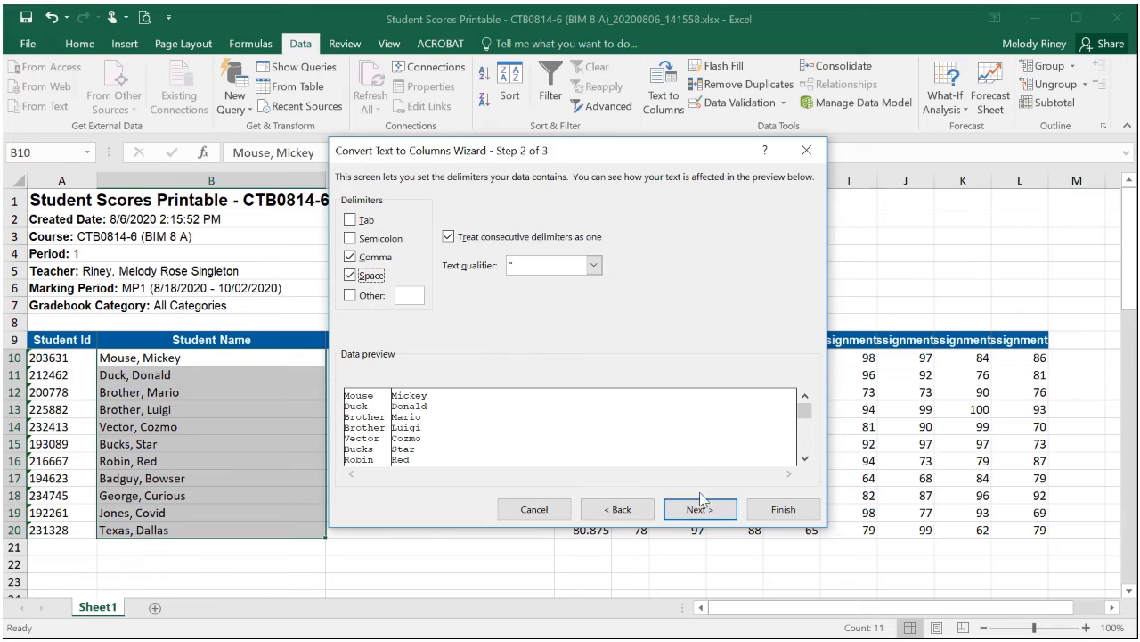
click(718, 515)
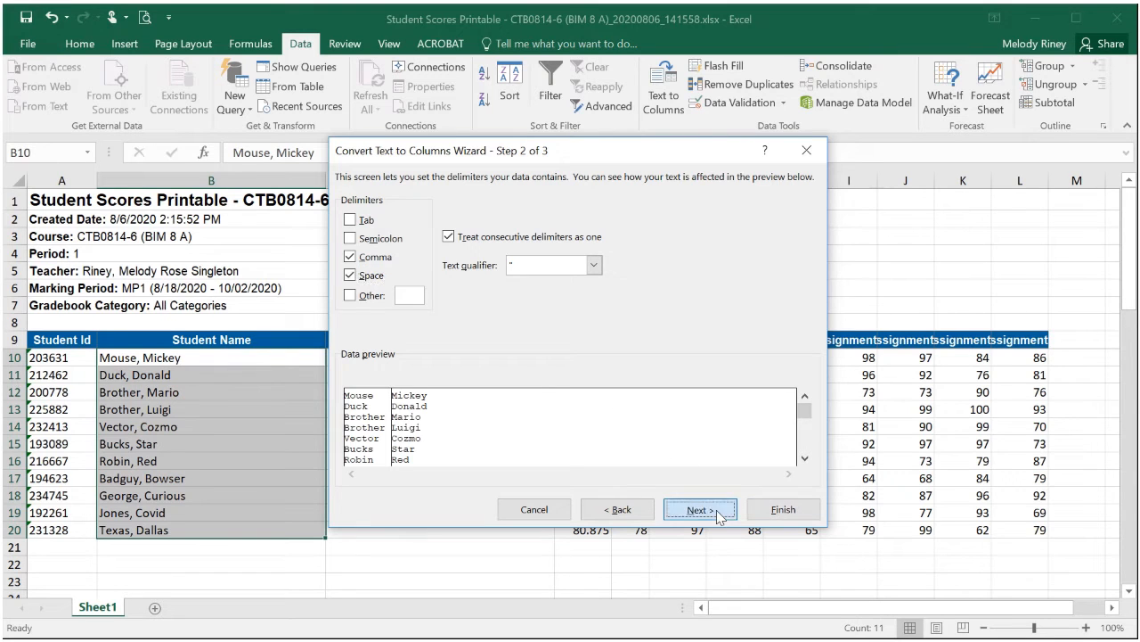
click(790, 515)
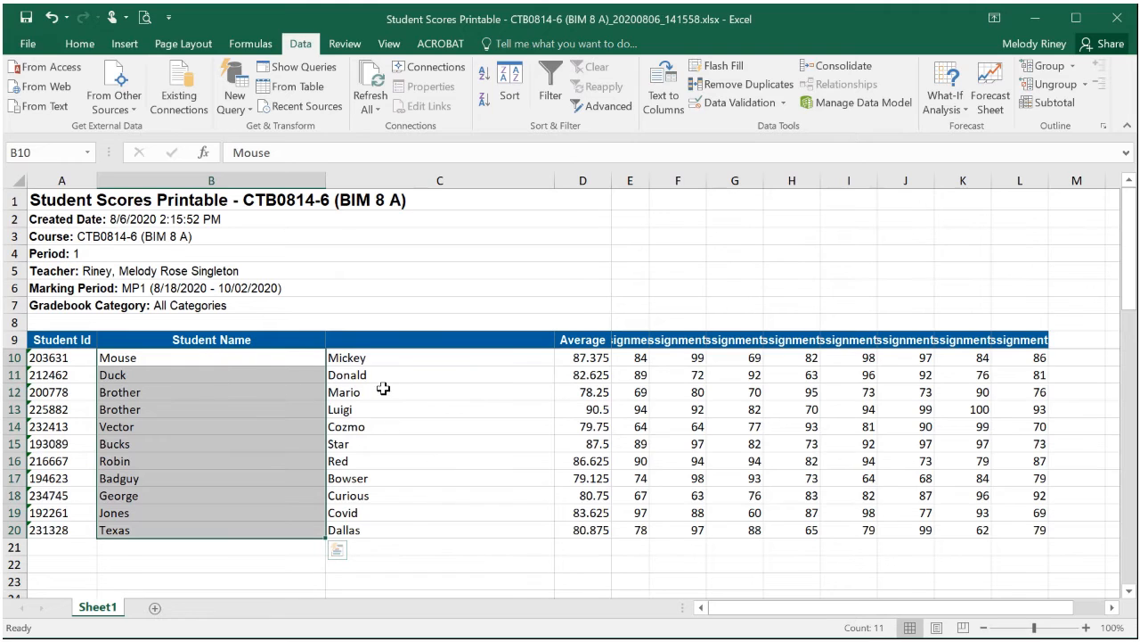
Change the Student Name header in B9 to "Last Name" and enter "First Name" as the header in C9.
click(220, 337)
text(Last Name)
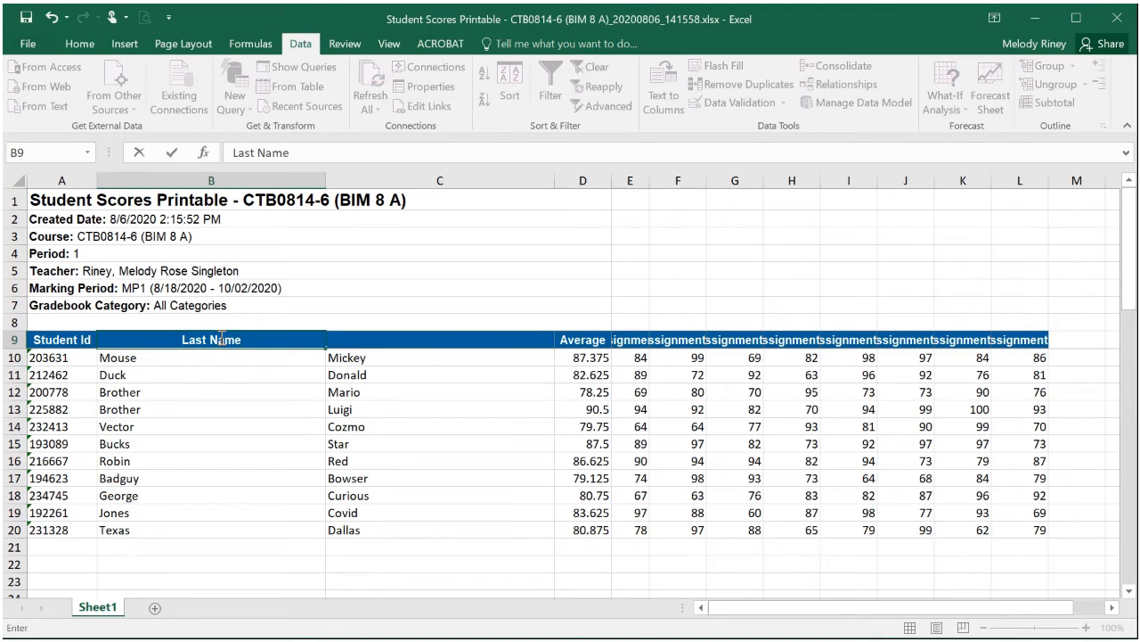
key(Tab)
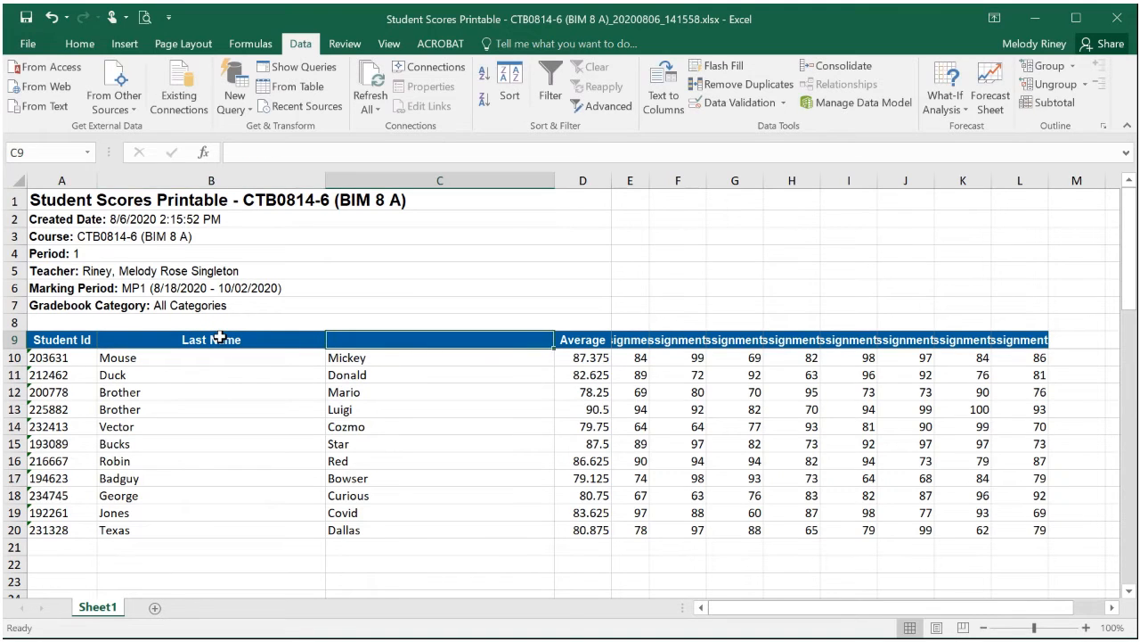
text(First Name)
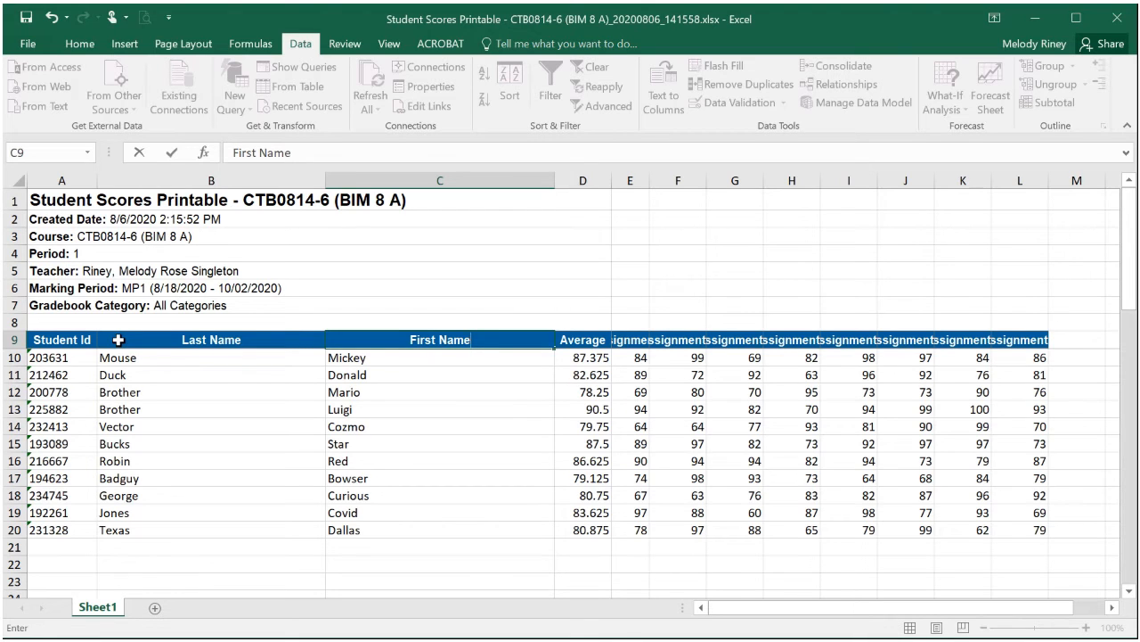
Insert a blank column before the Student Id column and enter "Workstation" as its header in row 9.
click(78, 179)
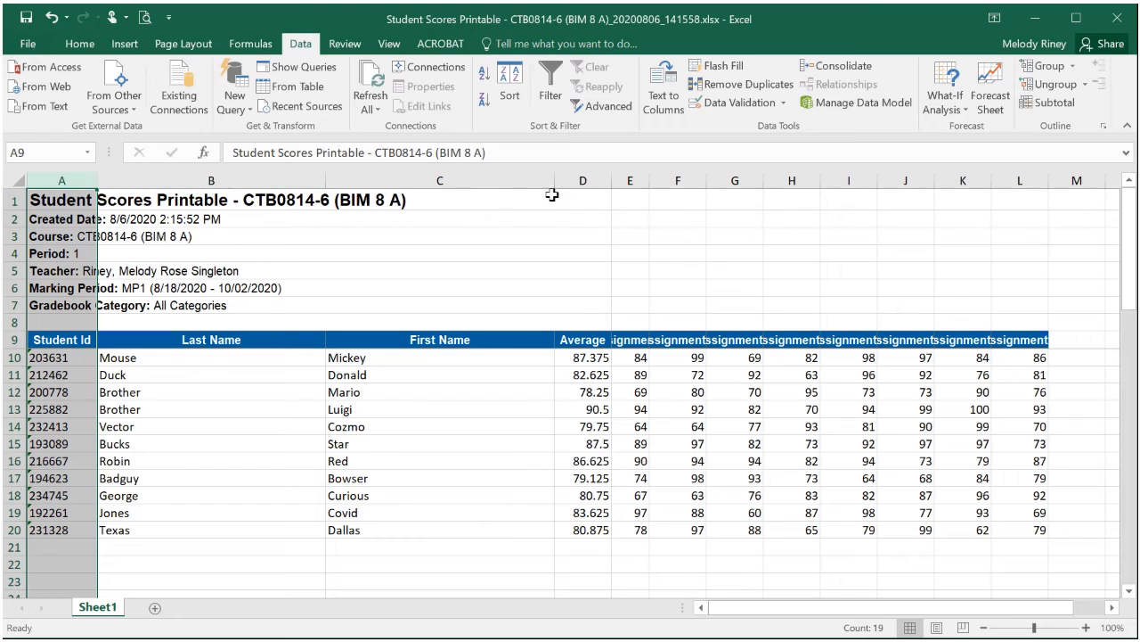
click(75, 51)
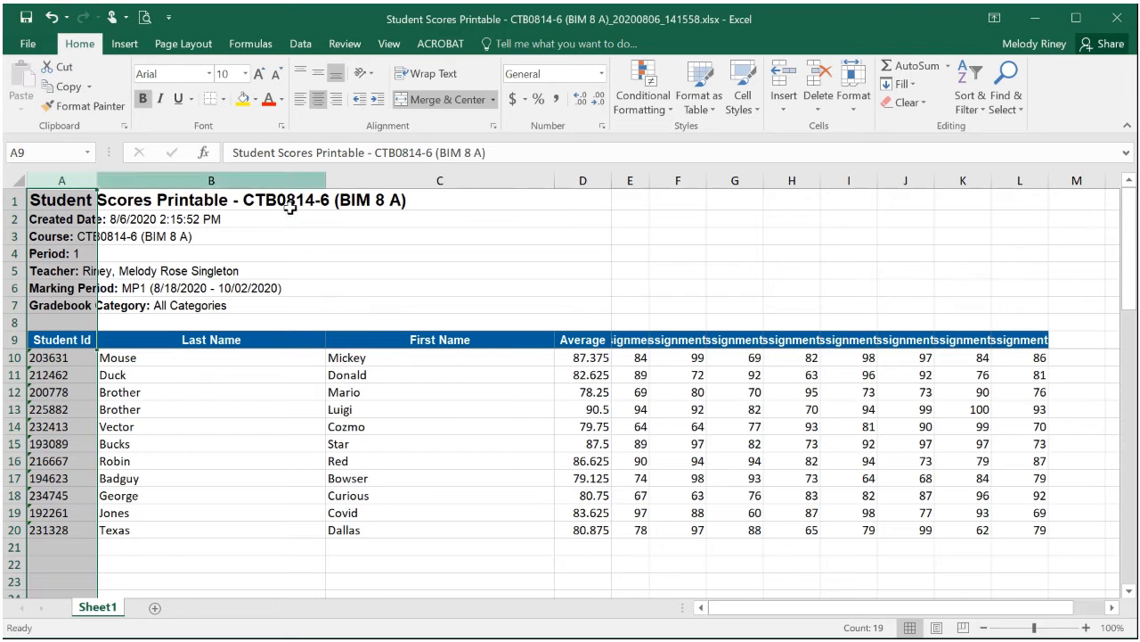
click(780, 114)
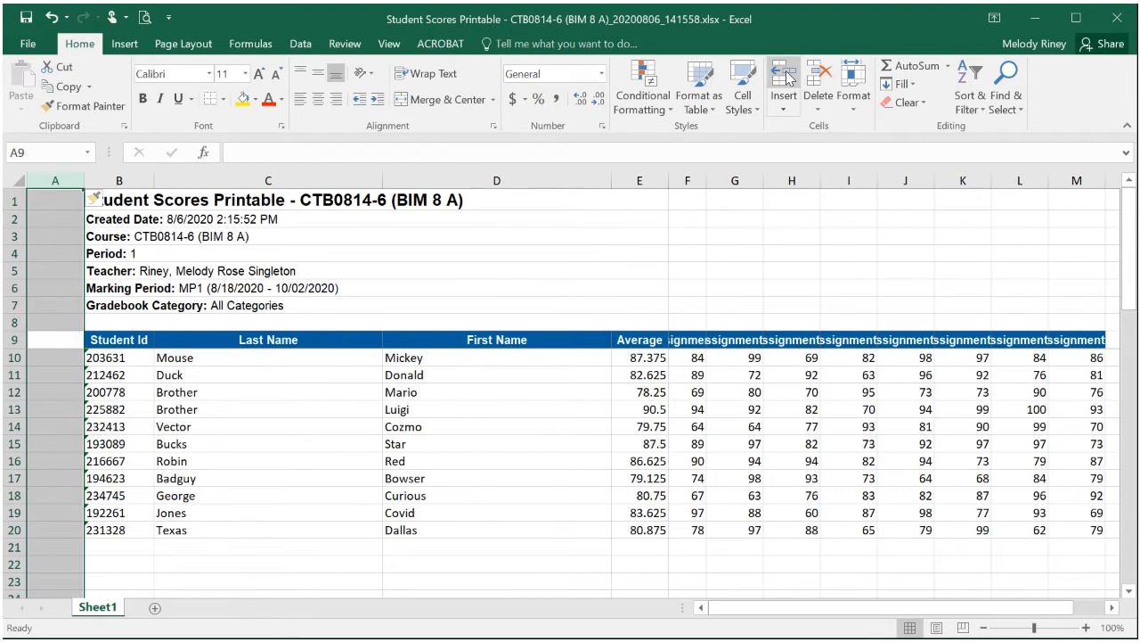
click(60, 340)
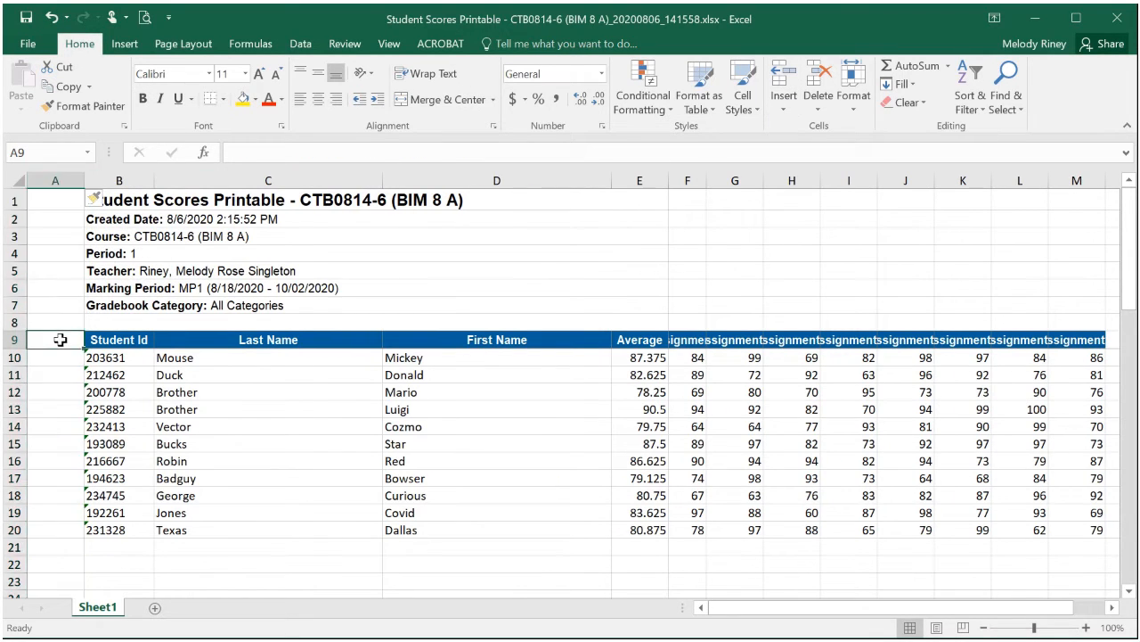
text(Workst)
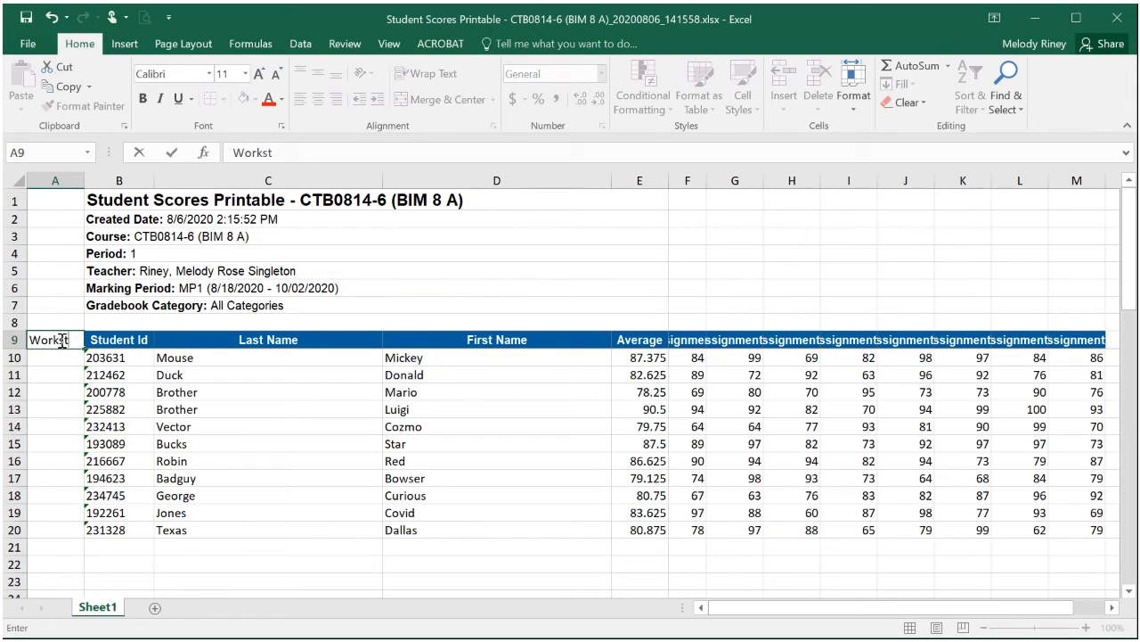
text(ation)
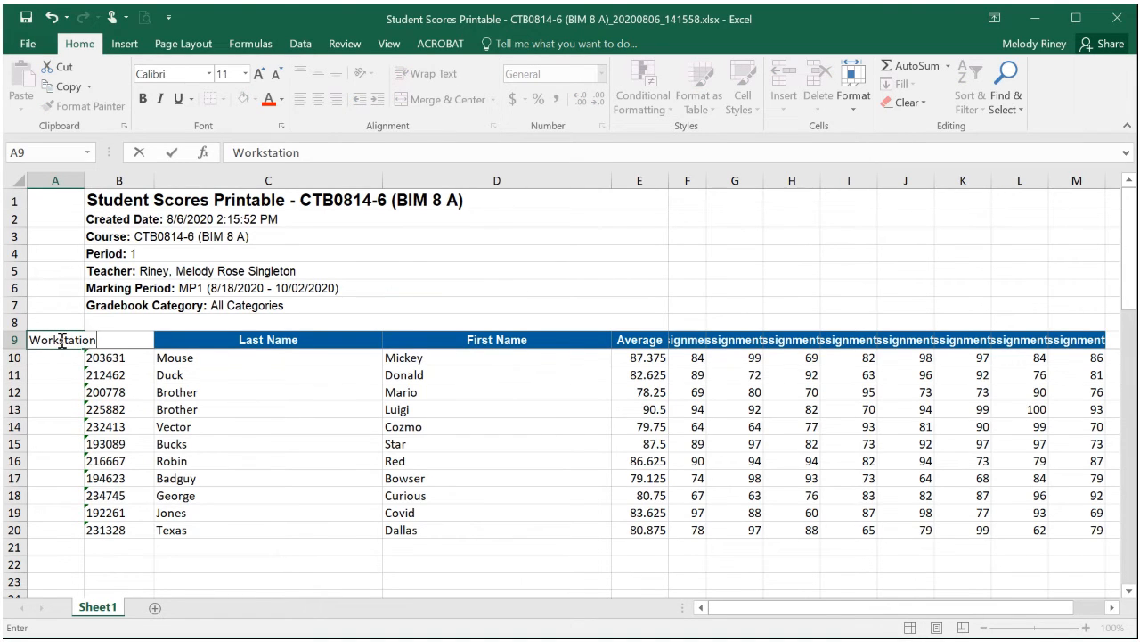
key(Return)
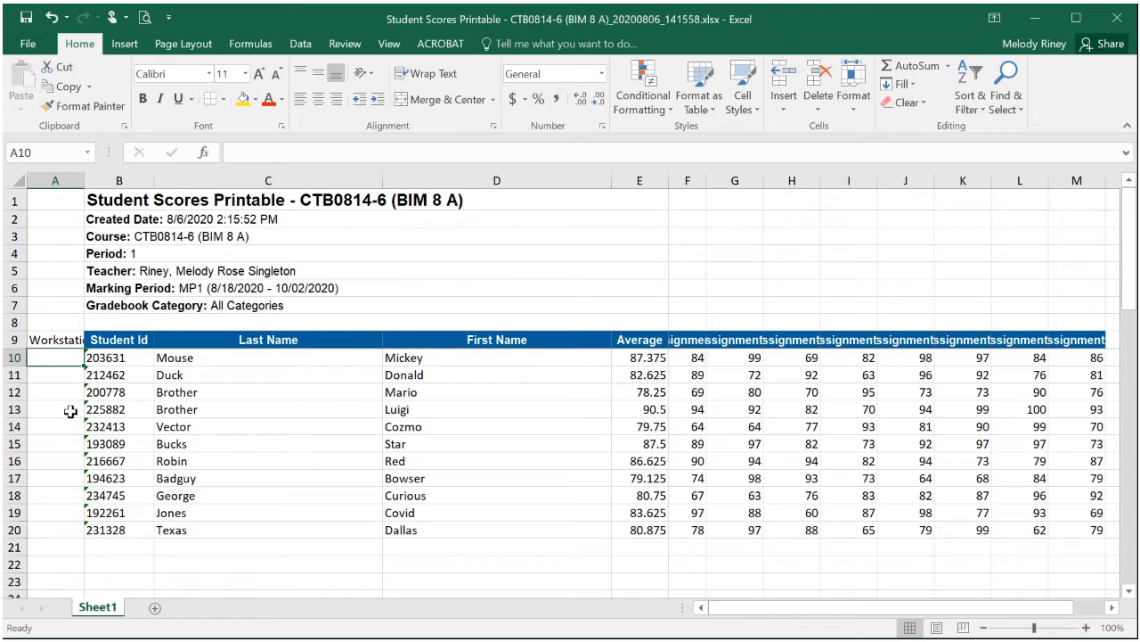
Enter the workstation numbers 6, 3, 8, 1, 2, 11, 10, 4, 9, 5 and 7 down A10:A20.
text(6)
key(Return)
text(3)
key(Return)
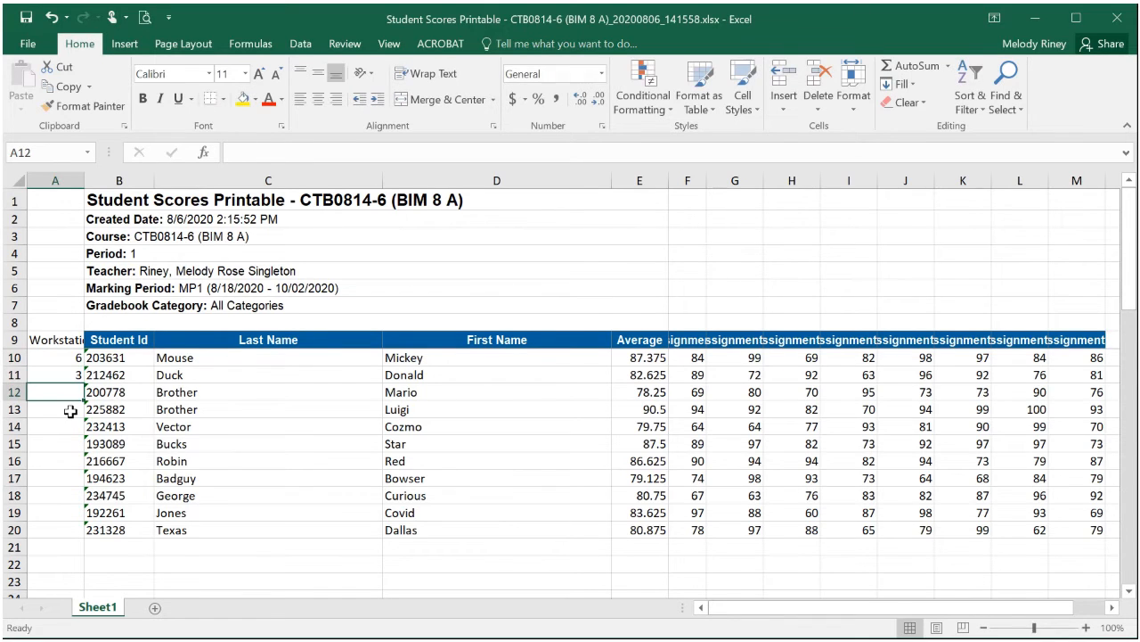
text(8)
key(Return)
text(1)
key(Return)
text(2)
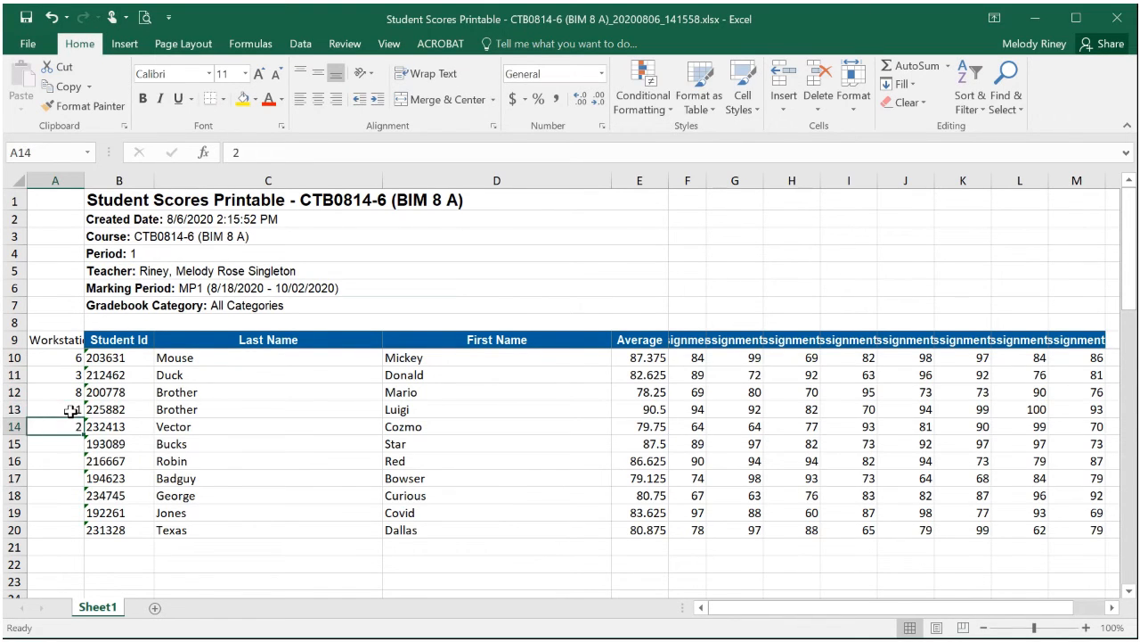
key(Return)
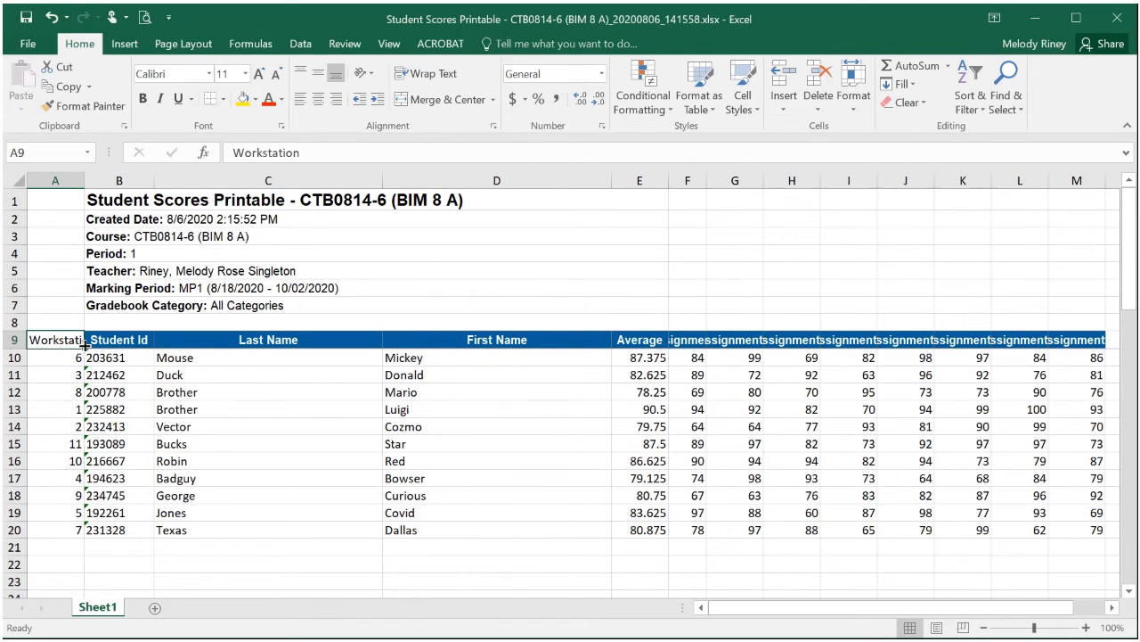
AutoFit the widths of the Workstation column and the Assignment 1 through Assignment 6 columns (F to K).
key(ctrl)
key(ctrl)
key(ctrl)
double_click(84, 180)
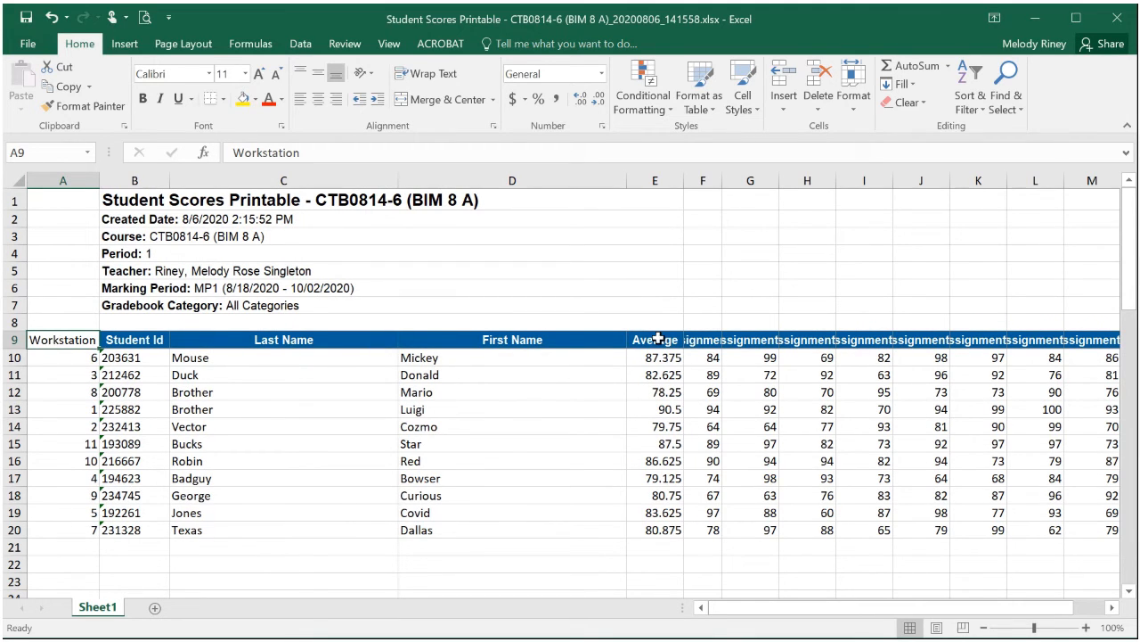
double_click(721, 182)
double_click(822, 181)
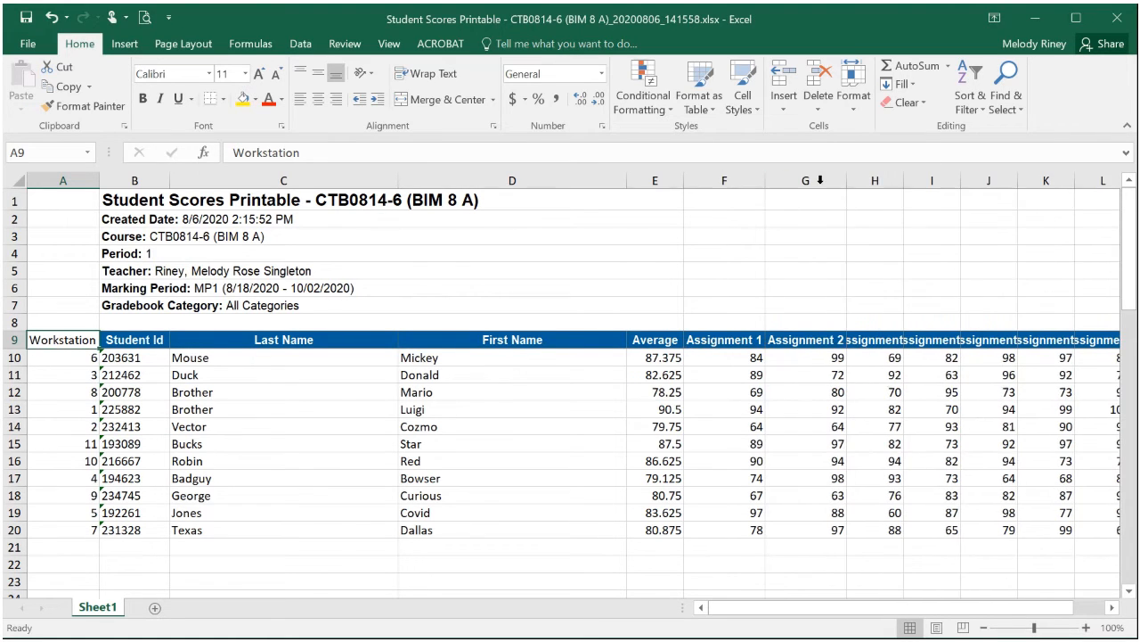
drag(873, 180, 1041, 179)
double_click(1017, 180)
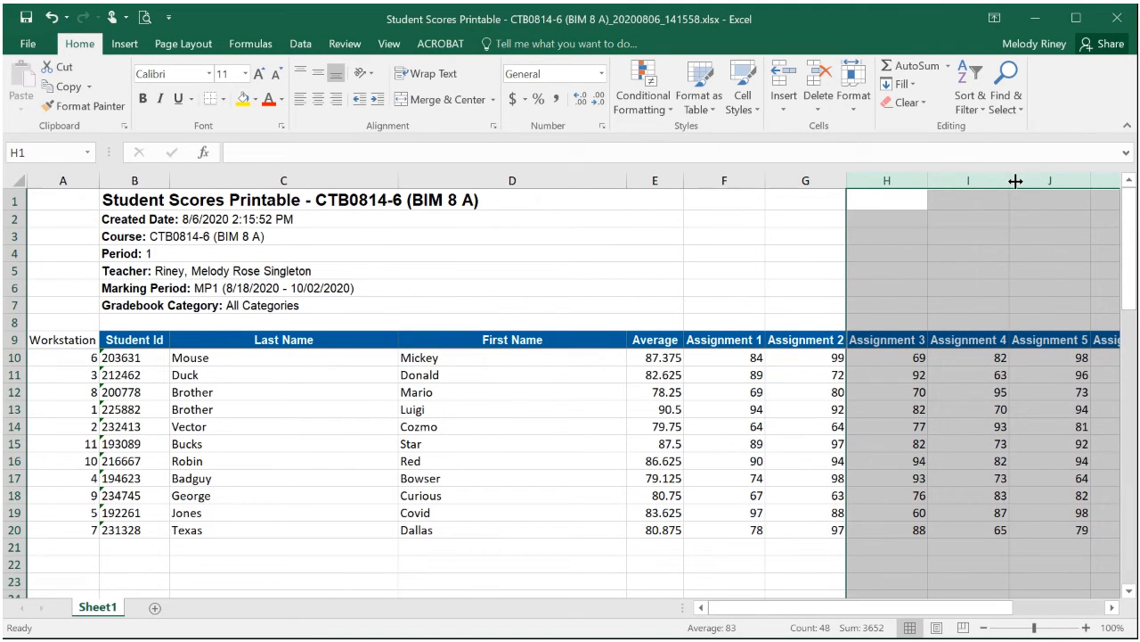
Turn on filtering for the header row starting at A9 and sort the table by Workstation from smallest to largest.
click(65, 342)
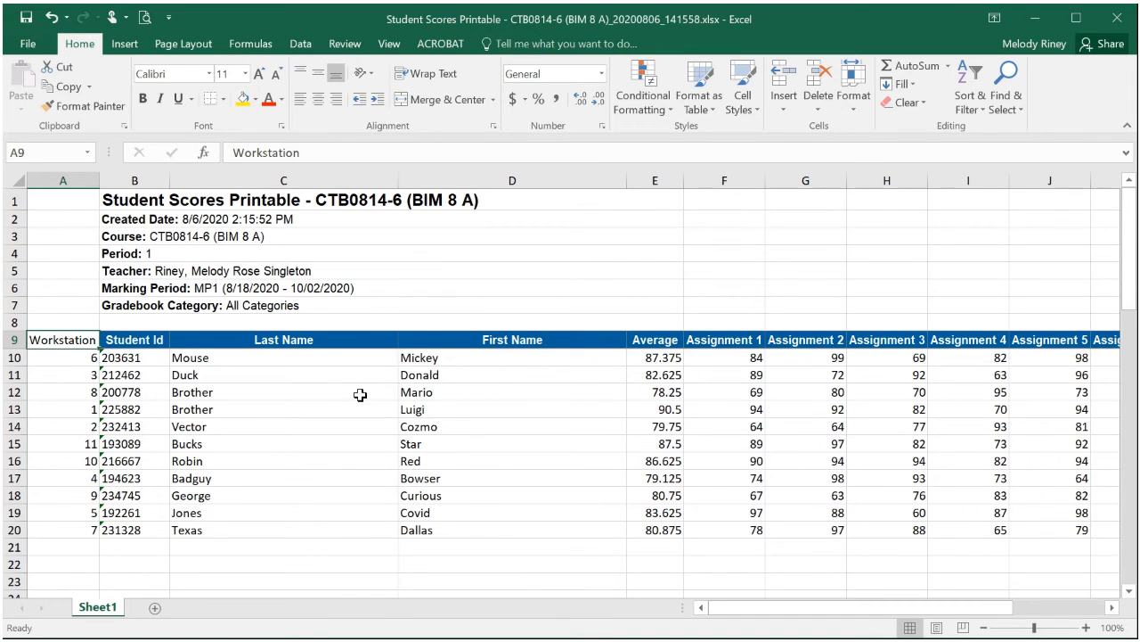
click(68, 339)
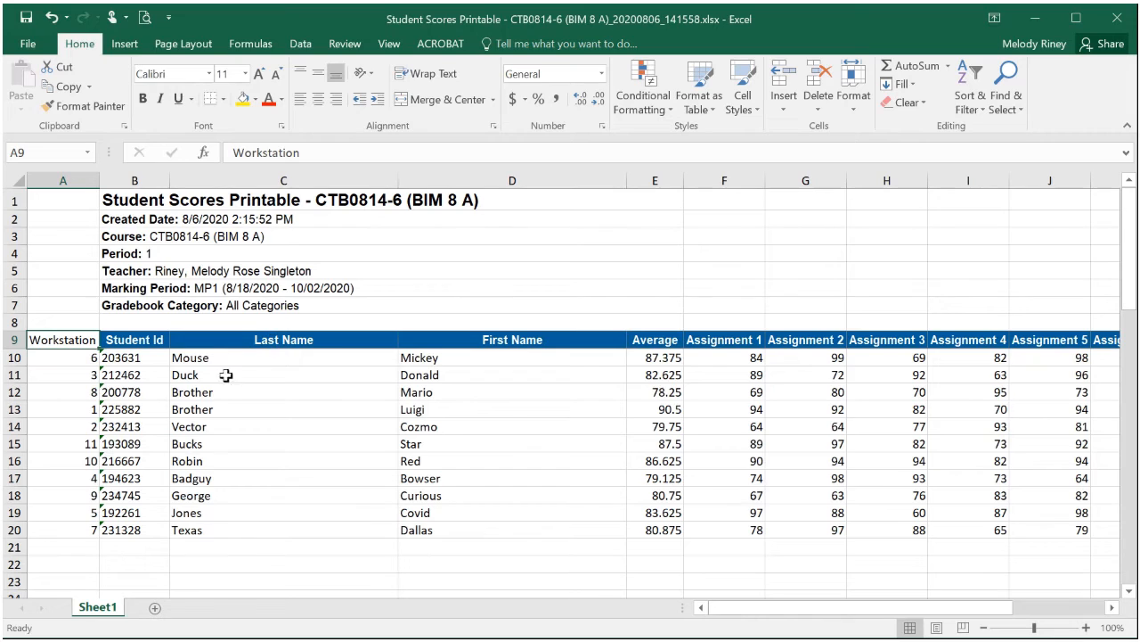
click(973, 105)
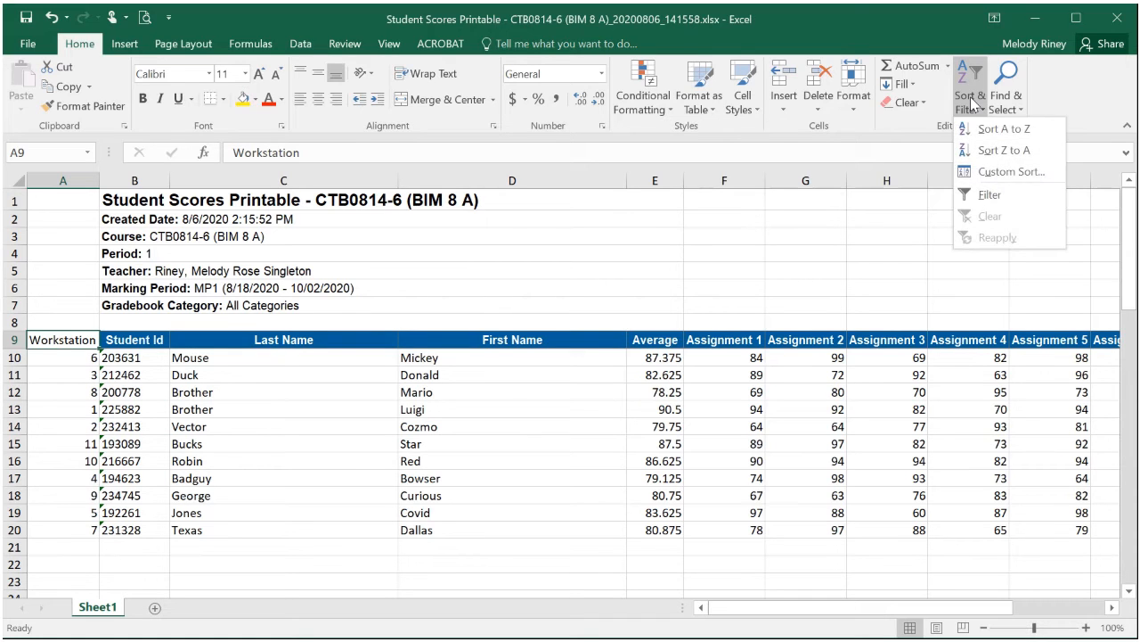
click(1014, 198)
scroll(1013, 186, right, 5)
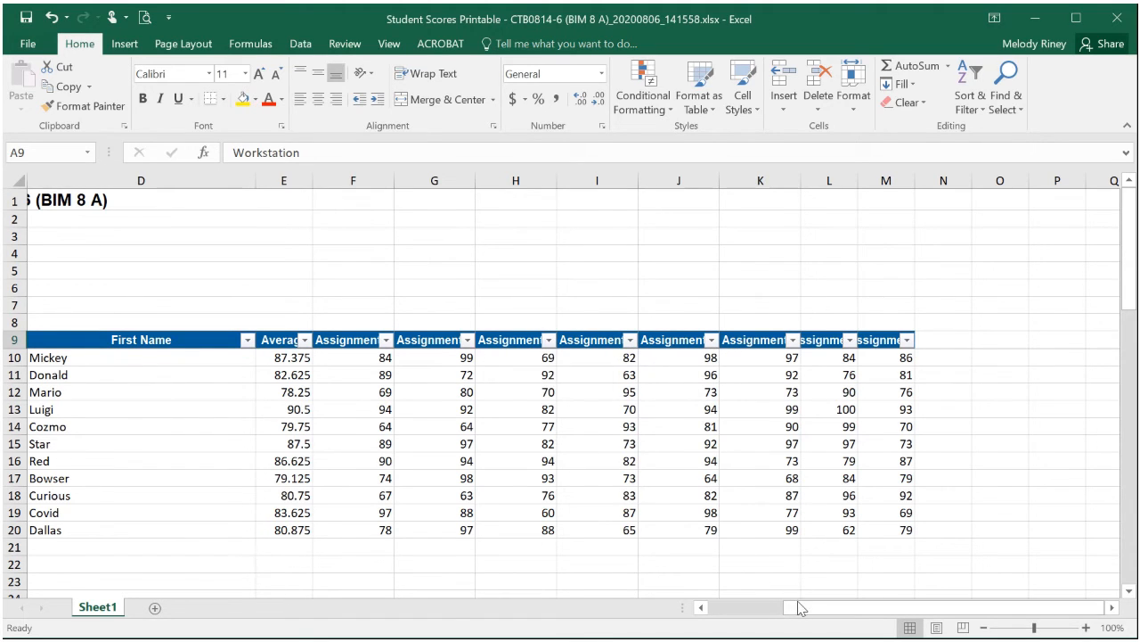
drag(799, 610, 716, 610)
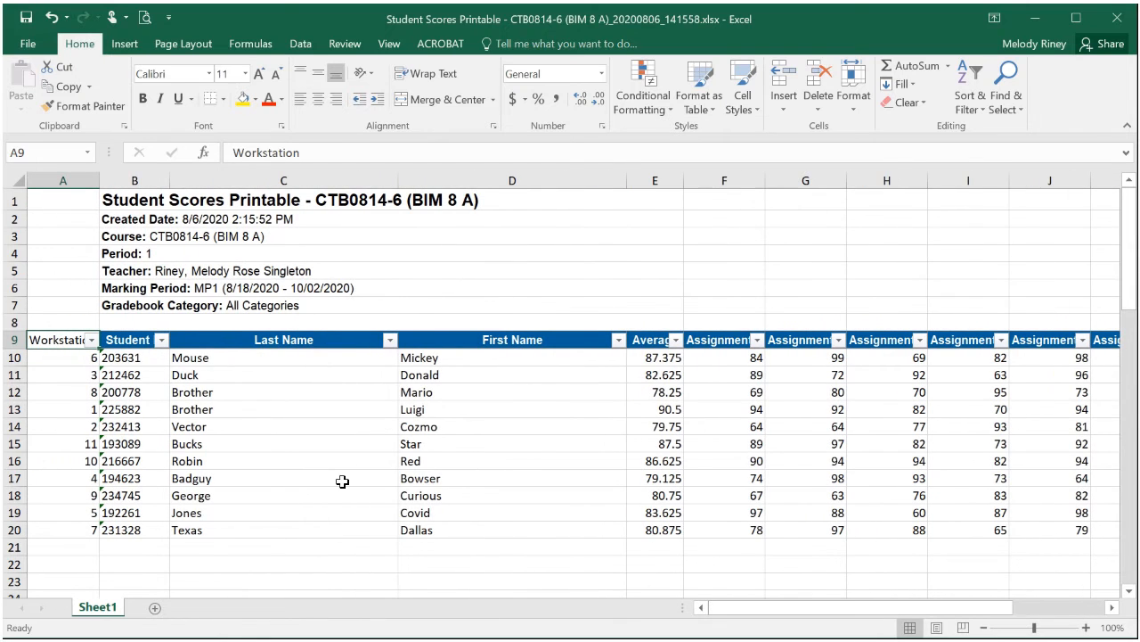
click(92, 340)
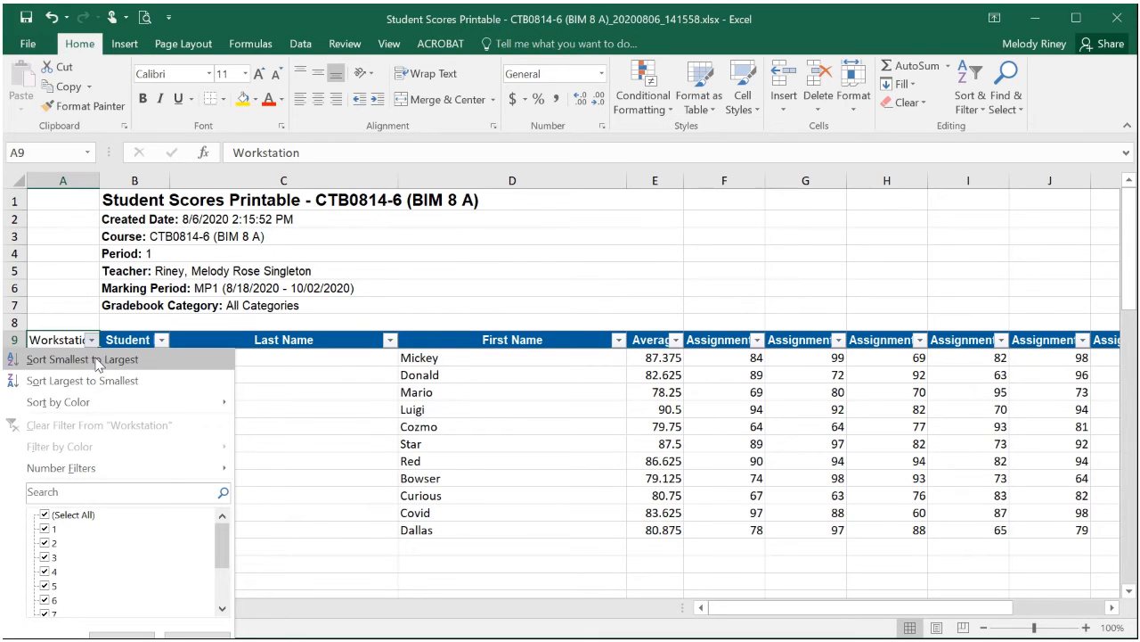
click(97, 361)
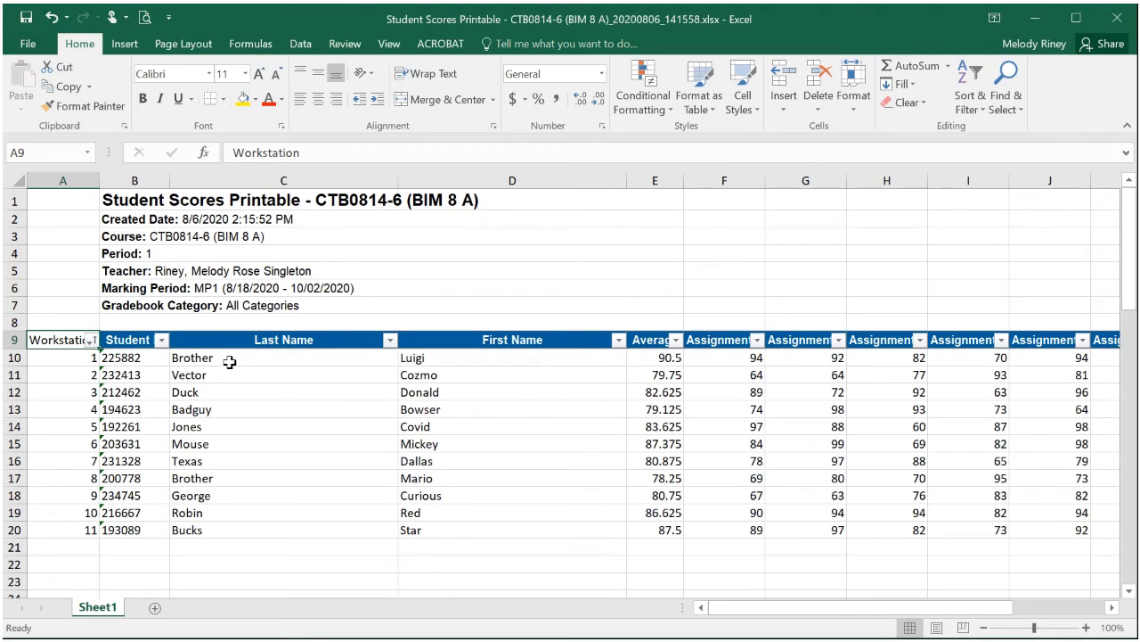
Sort the score table by the Last Name column from A to Z.
click(389, 346)
click(343, 358)
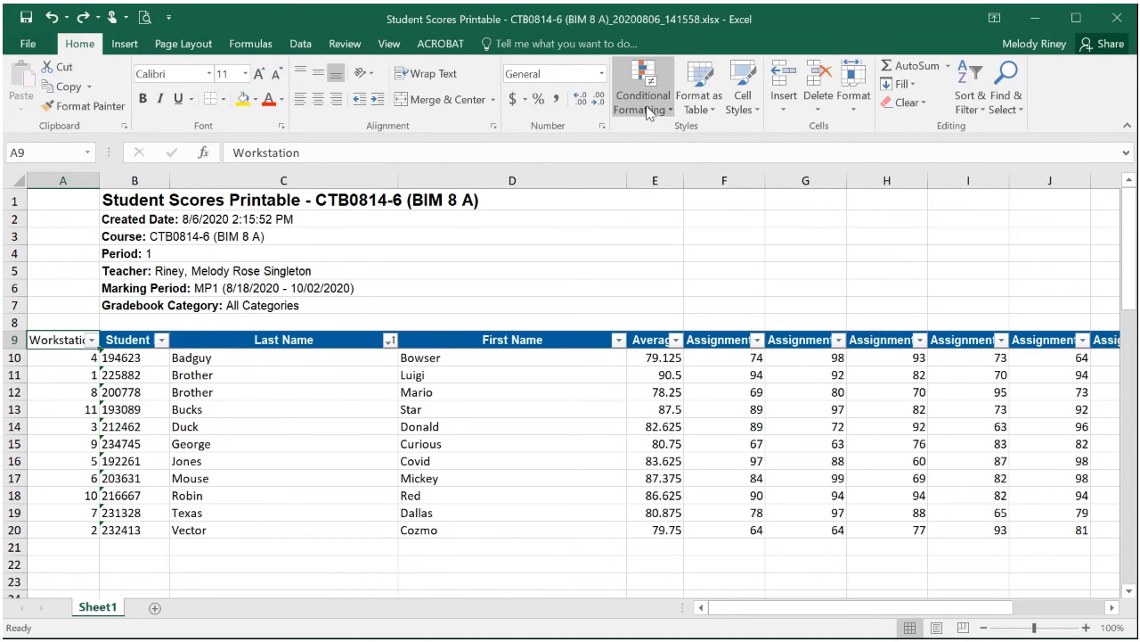
Apply a Less Than 70 conditional formatting rule to the Assignment 1 scores in F10:F20, using Light Red Fill with Dark Red Text.
click(723, 356)
drag(722, 356, 727, 535)
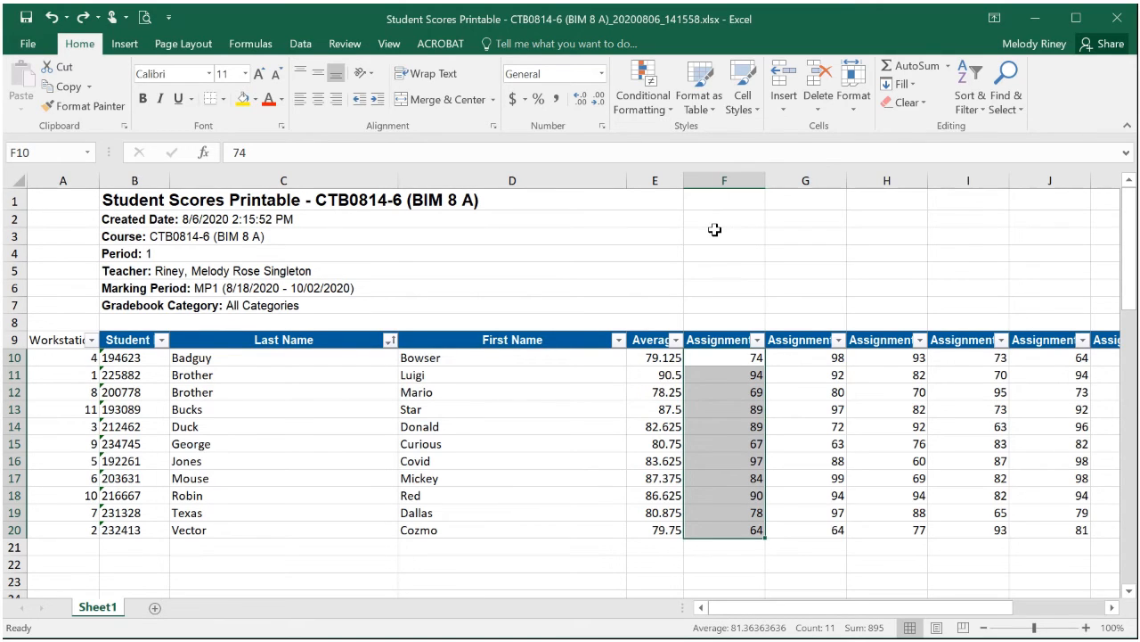
click(664, 98)
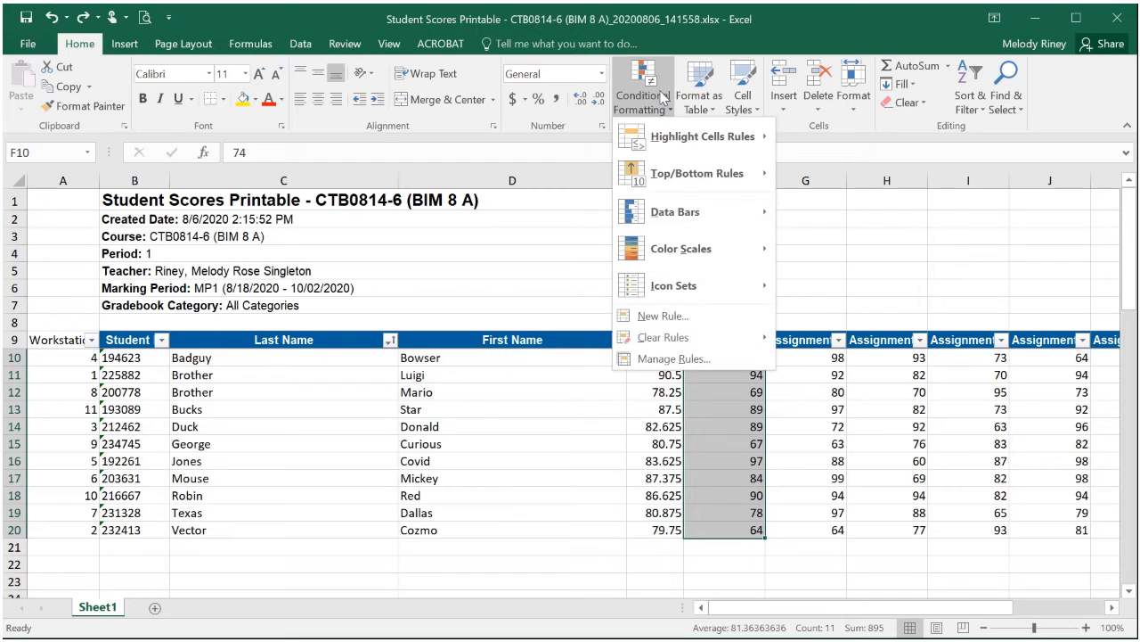
mouse_move(708, 141)
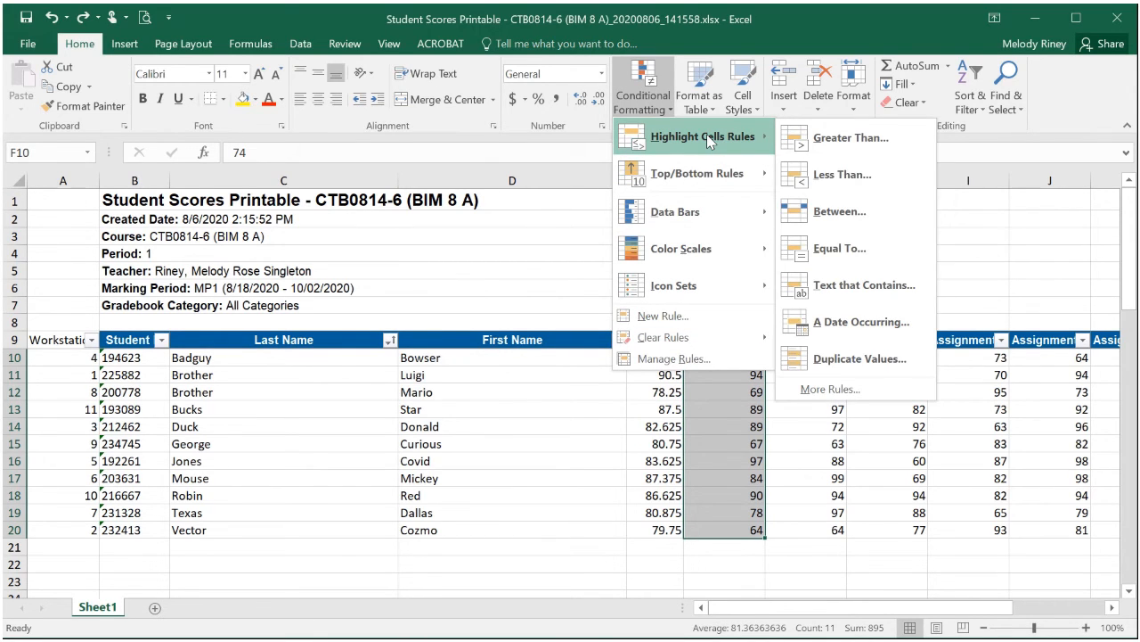
click(825, 175)
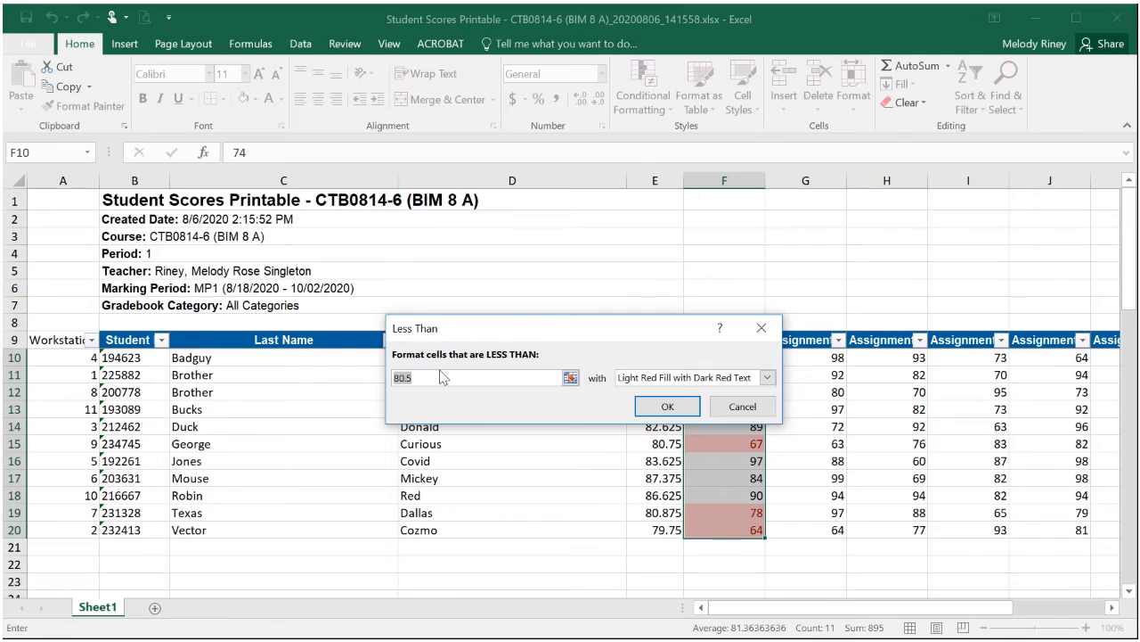
click(411, 376)
text(70)
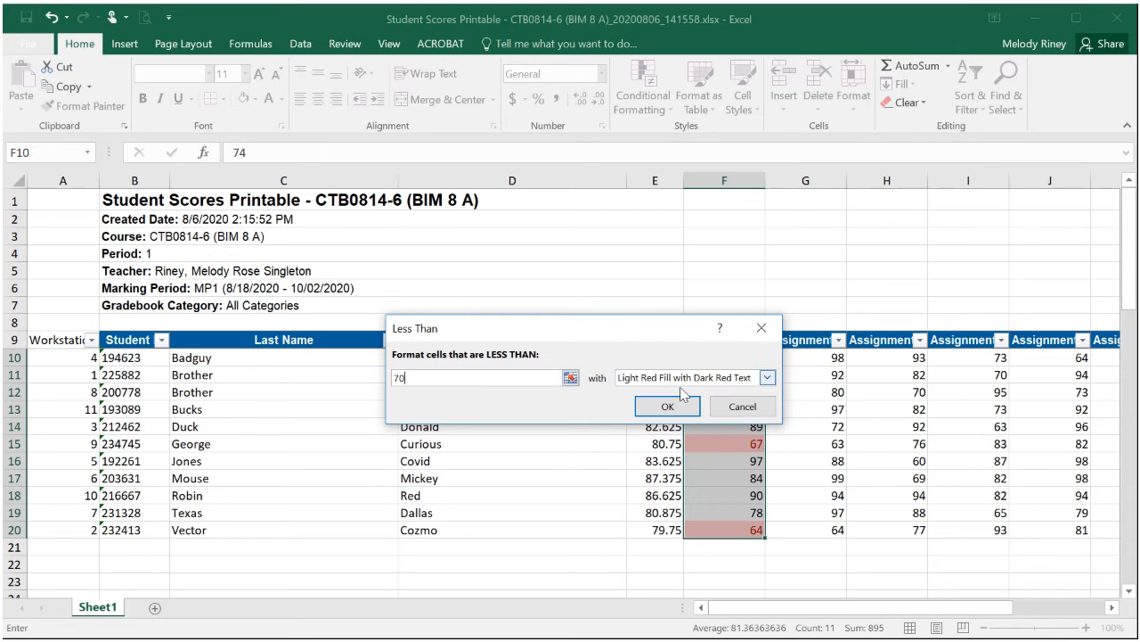
click(767, 378)
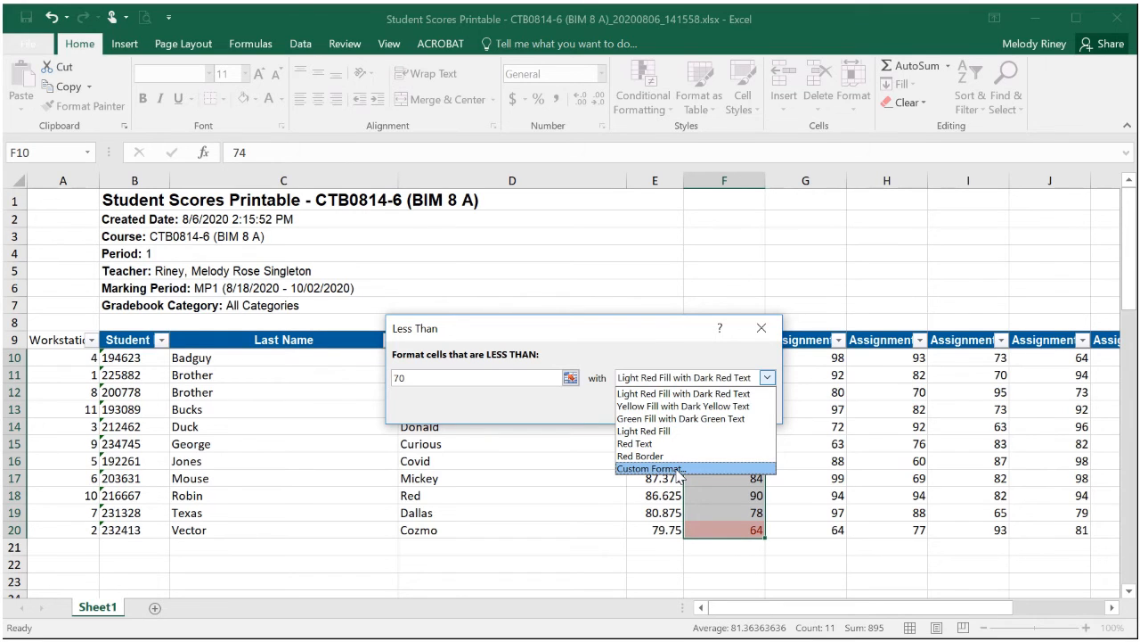
click(694, 375)
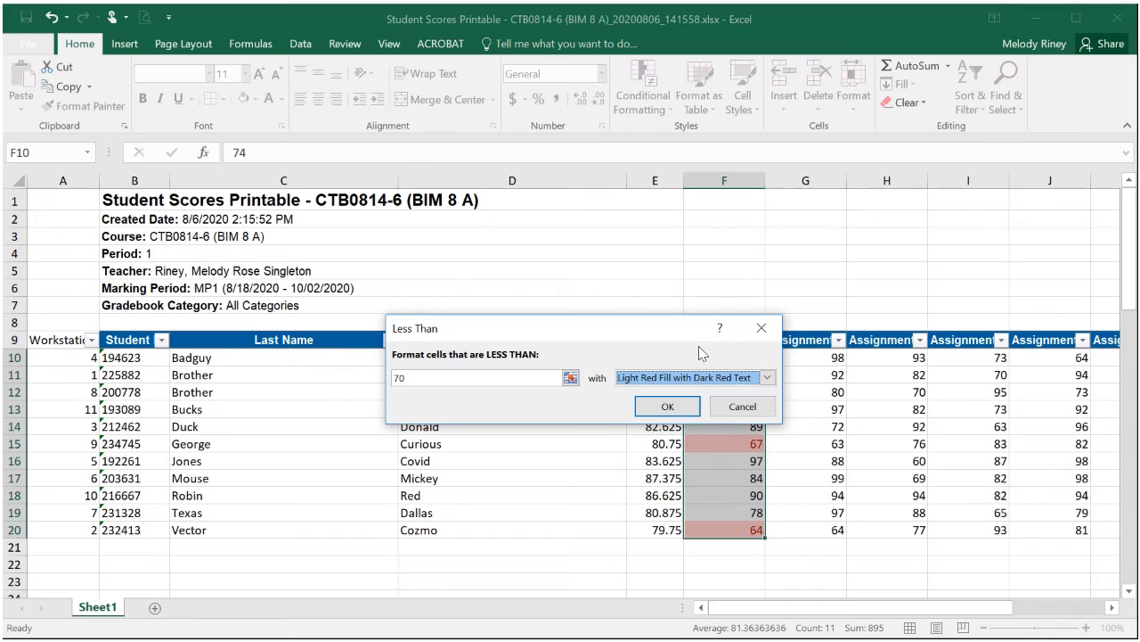
click(668, 406)
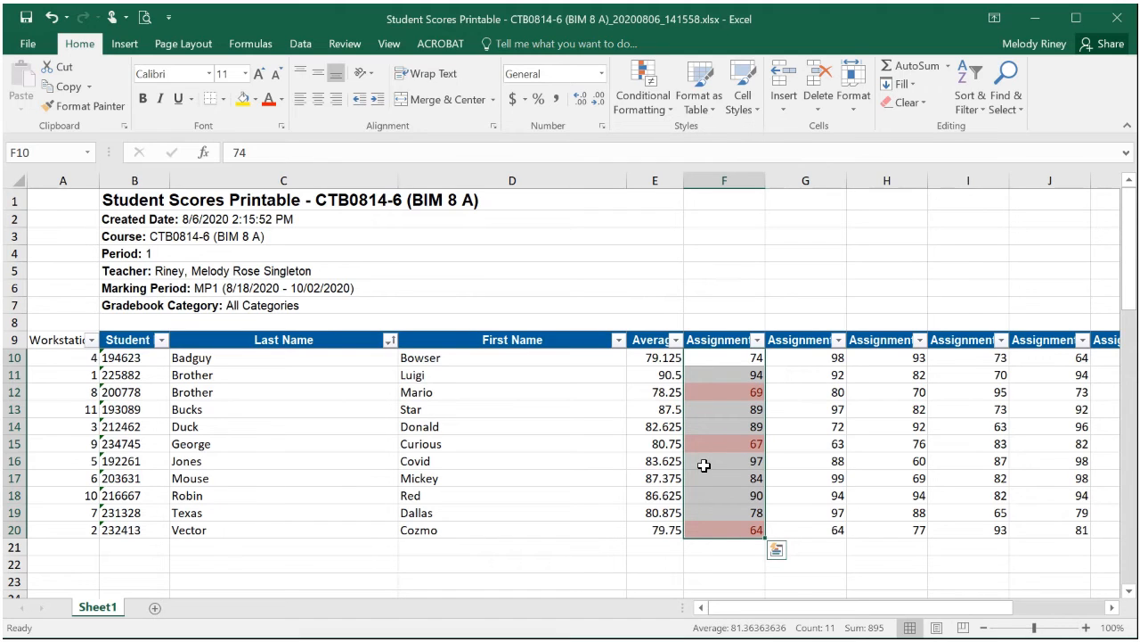
Change the Assignment 1 score in F12 to 75.
click(734, 389)
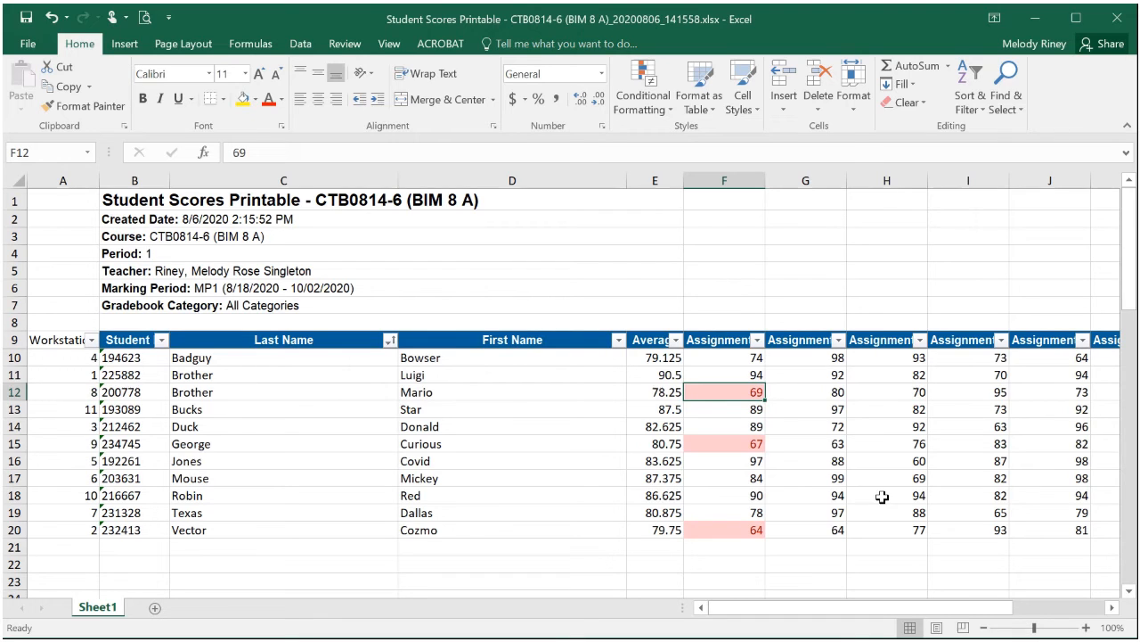
text(75)
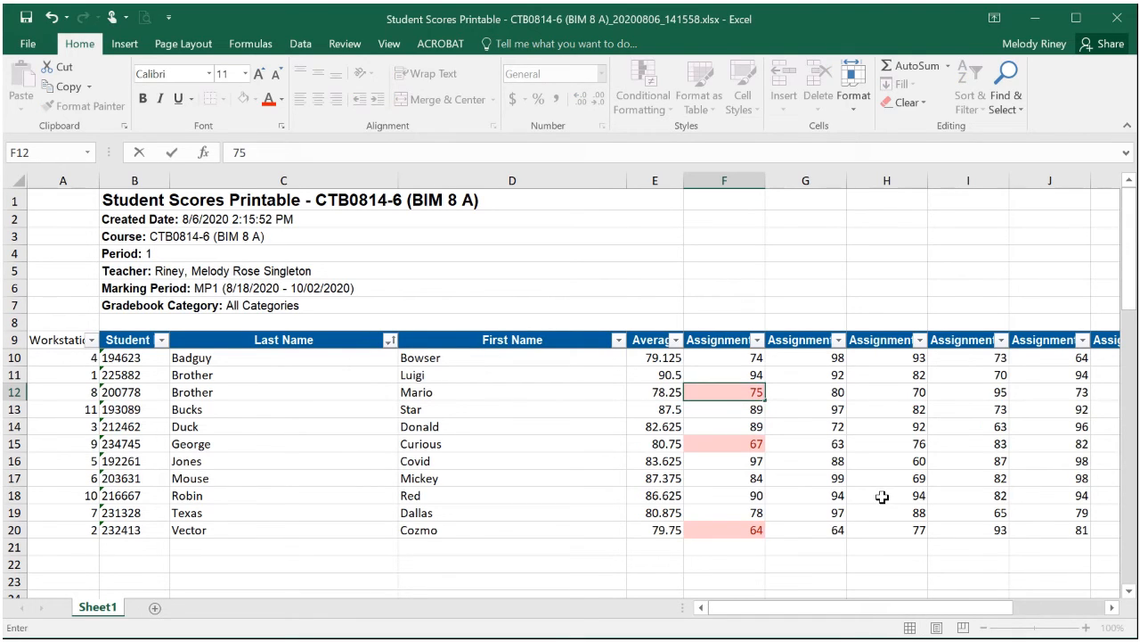
key(Return)
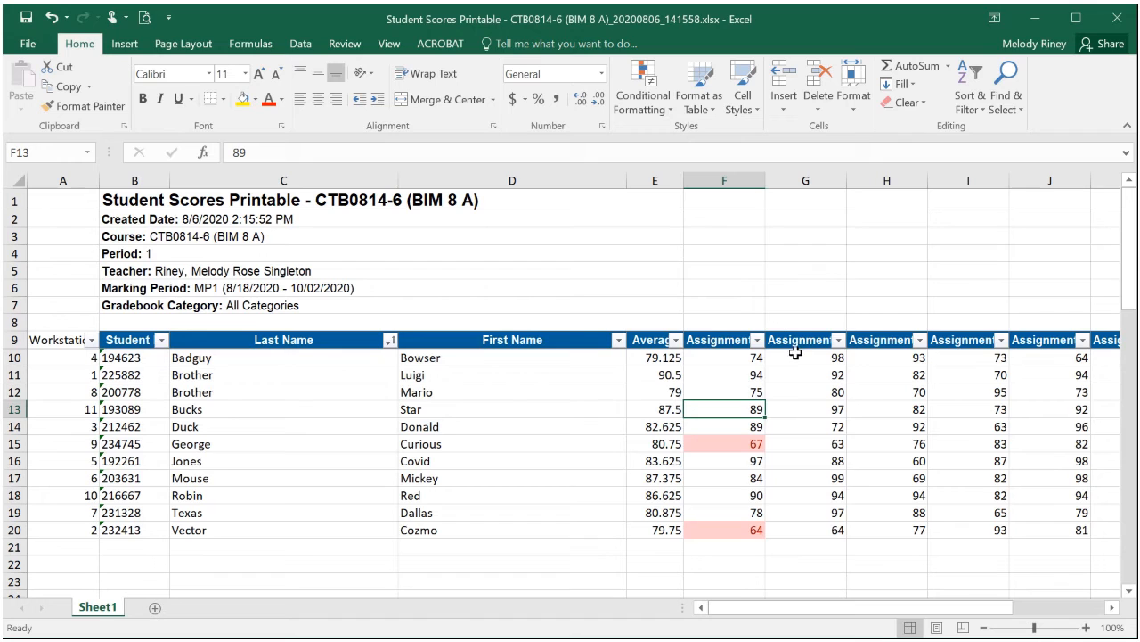
Apply a Less Than 70 conditional formatting rule with Light Red Fill with Dark Red Text to the assignment scores in G10:J20.
drag(795, 358, 1079, 530)
click(664, 105)
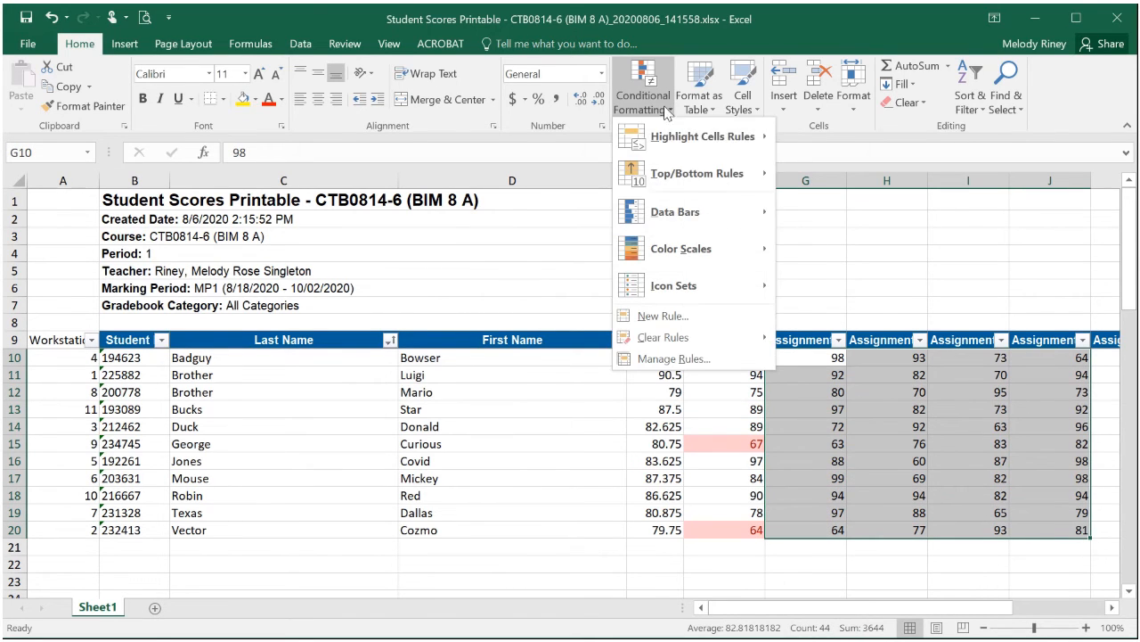
mouse_move(674, 144)
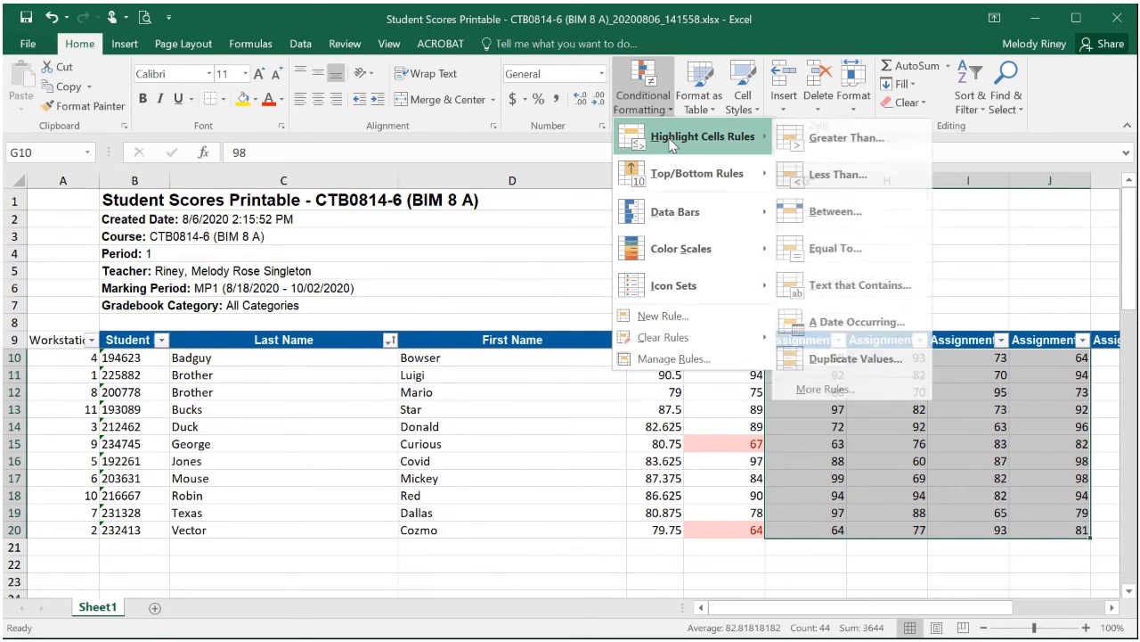
click(902, 177)
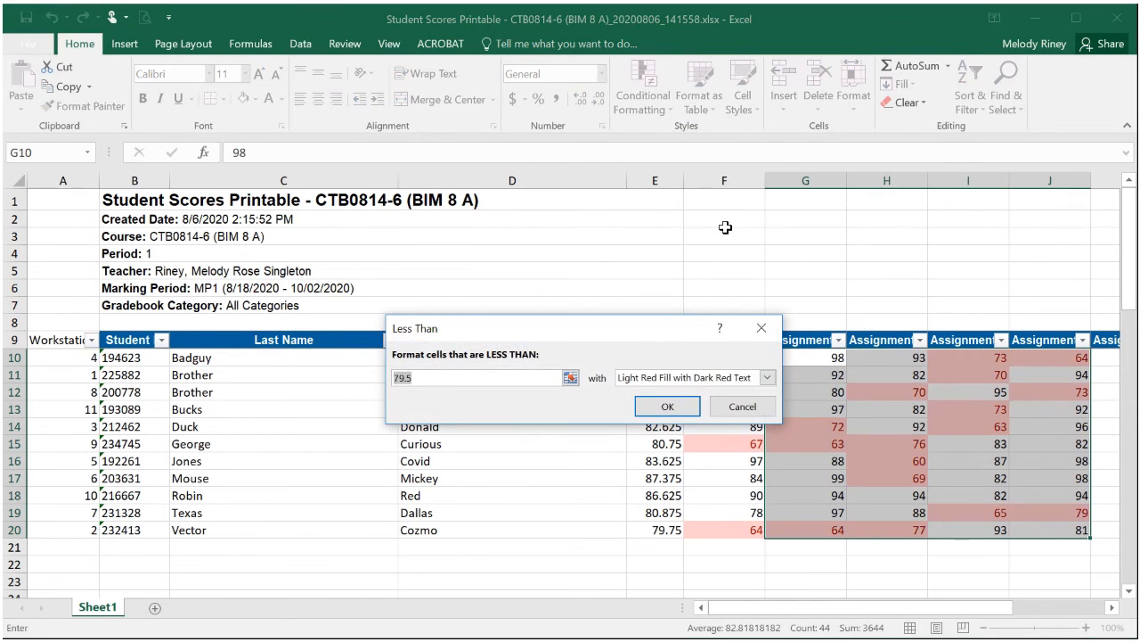
text(70)
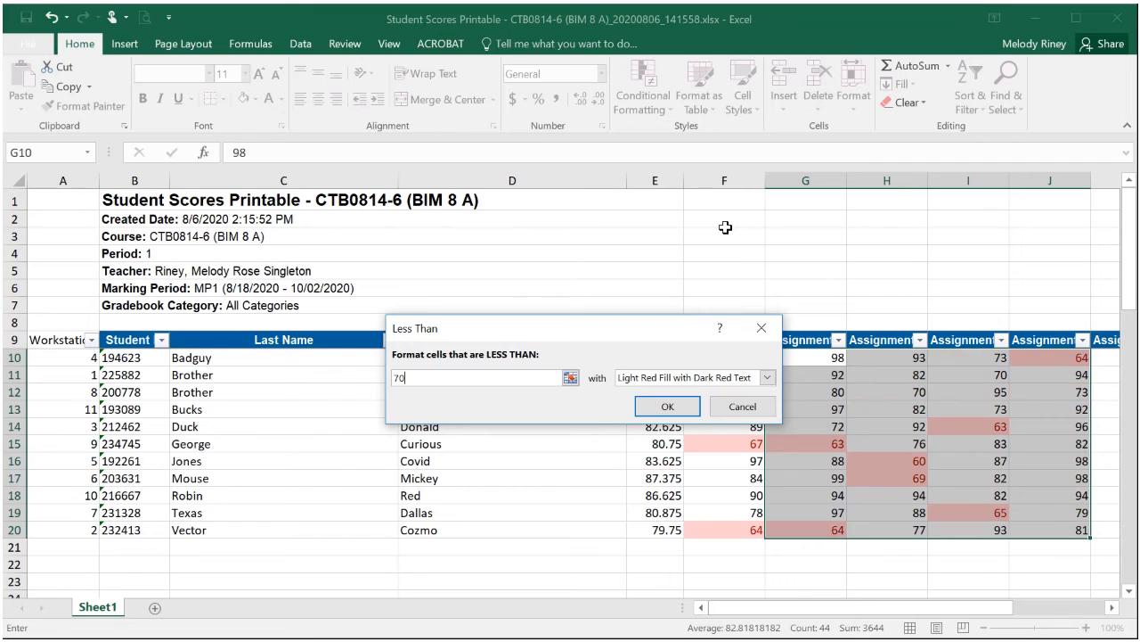
click(677, 405)
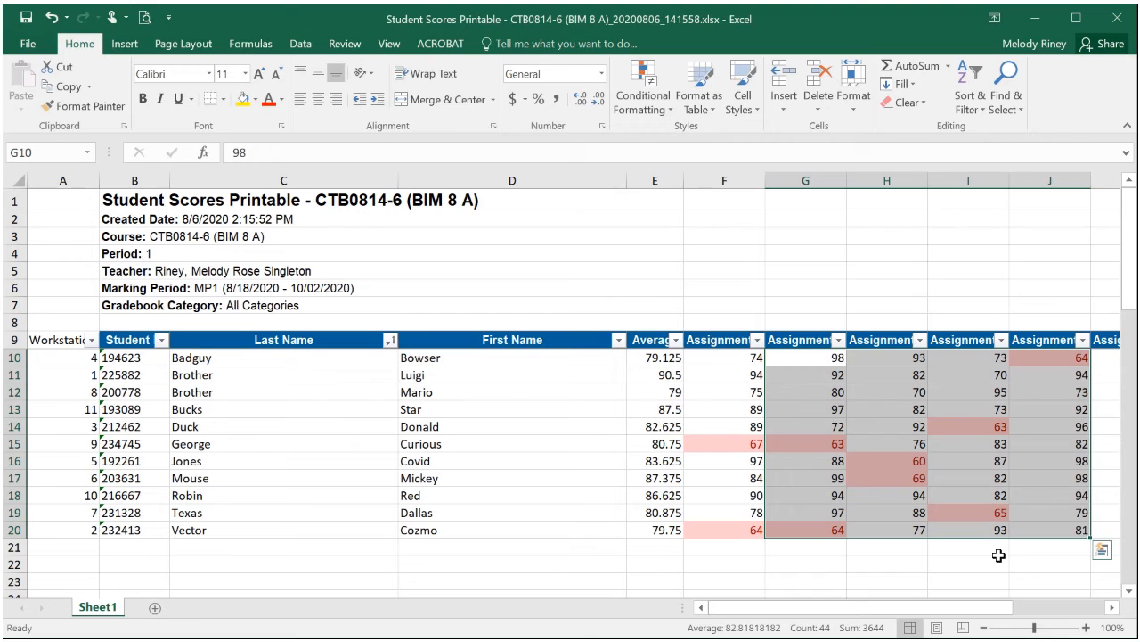
click(999, 558)
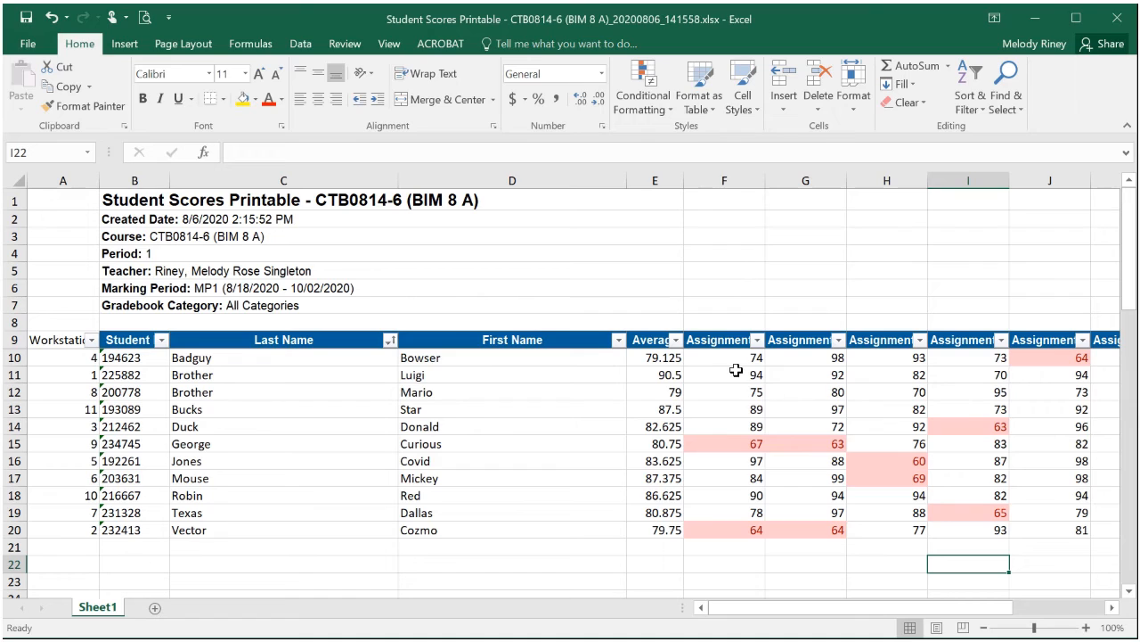
Sort the table by the light red cell color in the Assignment 3 column.
click(908, 459)
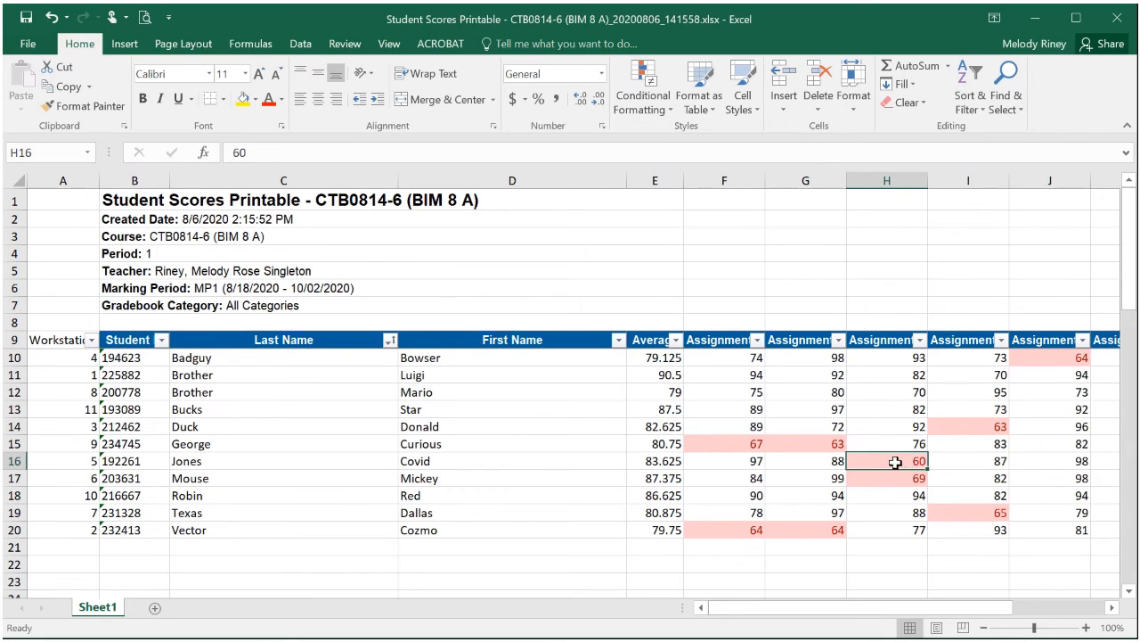
click(919, 340)
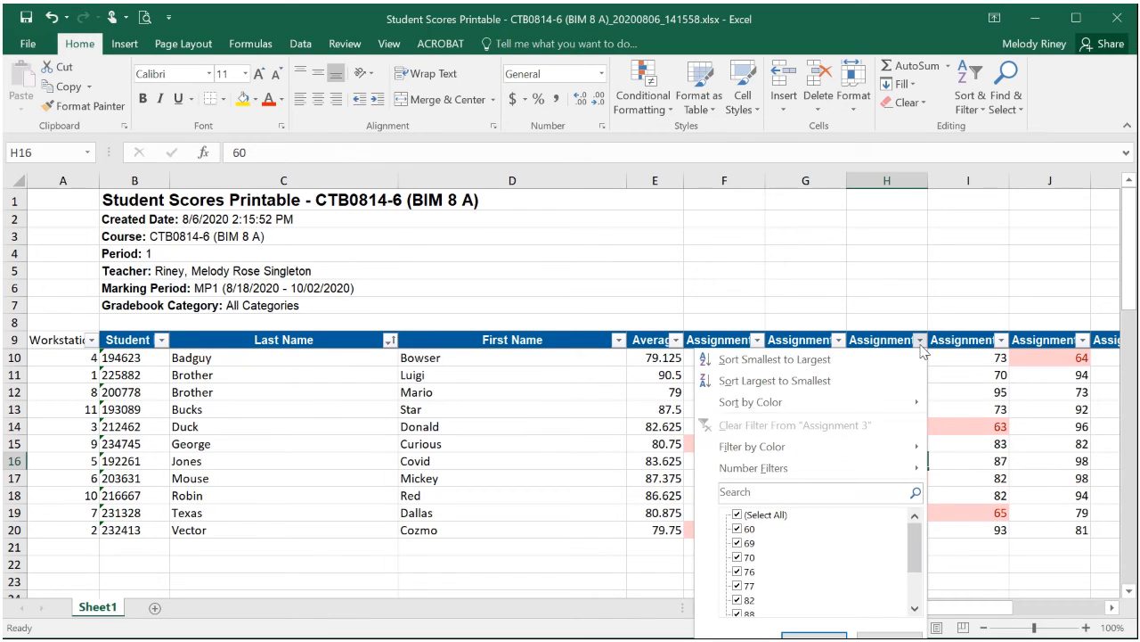
mouse_move(876, 401)
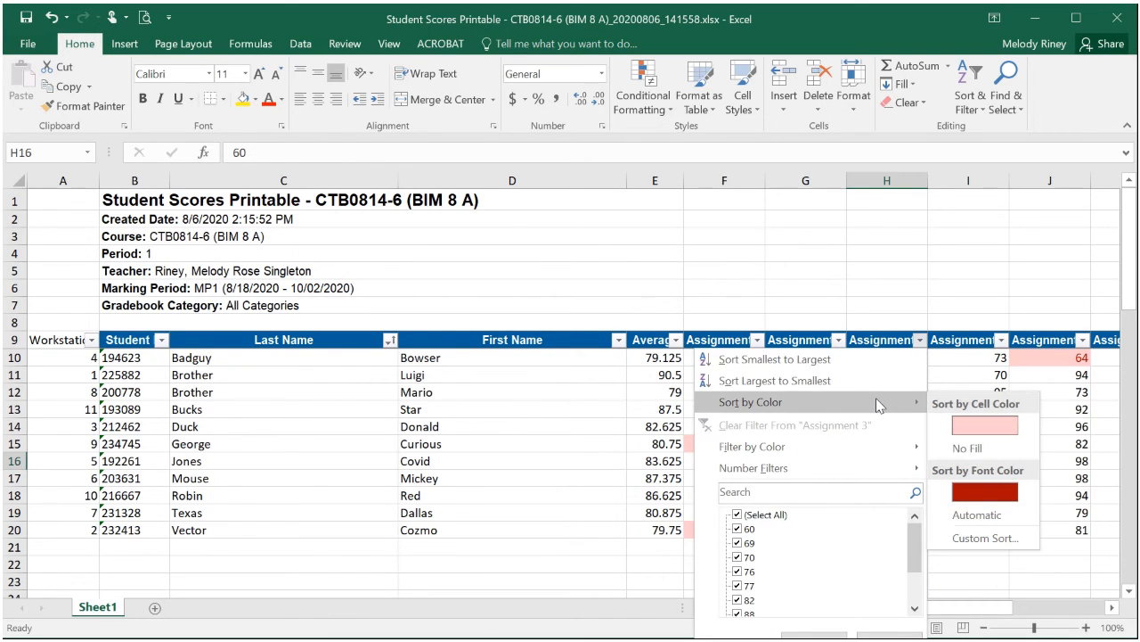
click(995, 431)
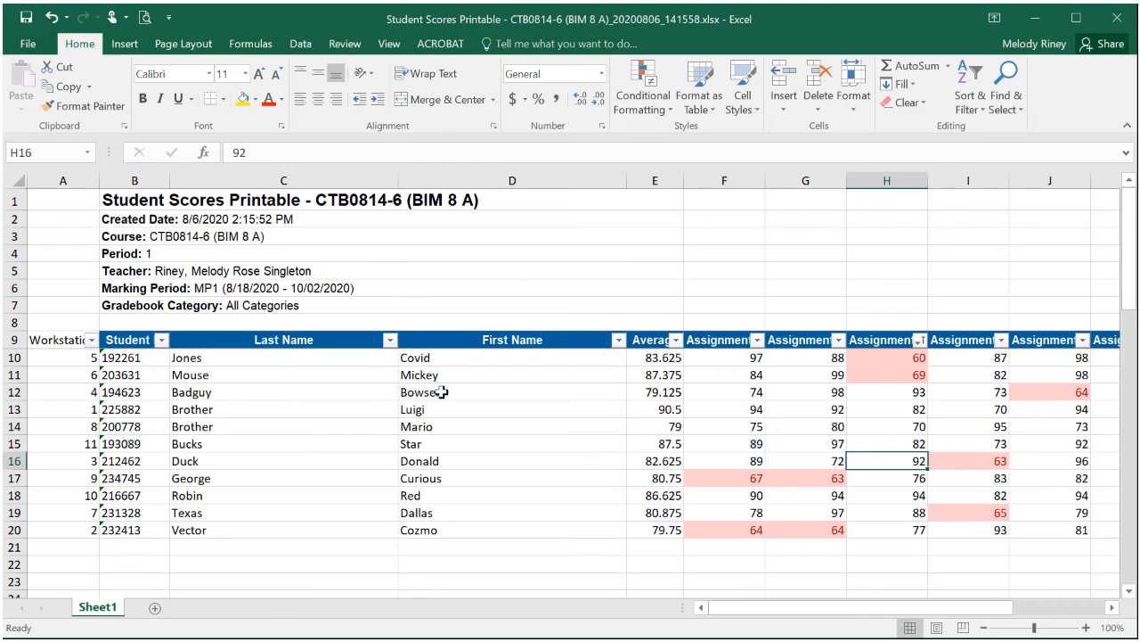
Filter the Assignment 3 column to show only cells with the light red cell color.
click(918, 340)
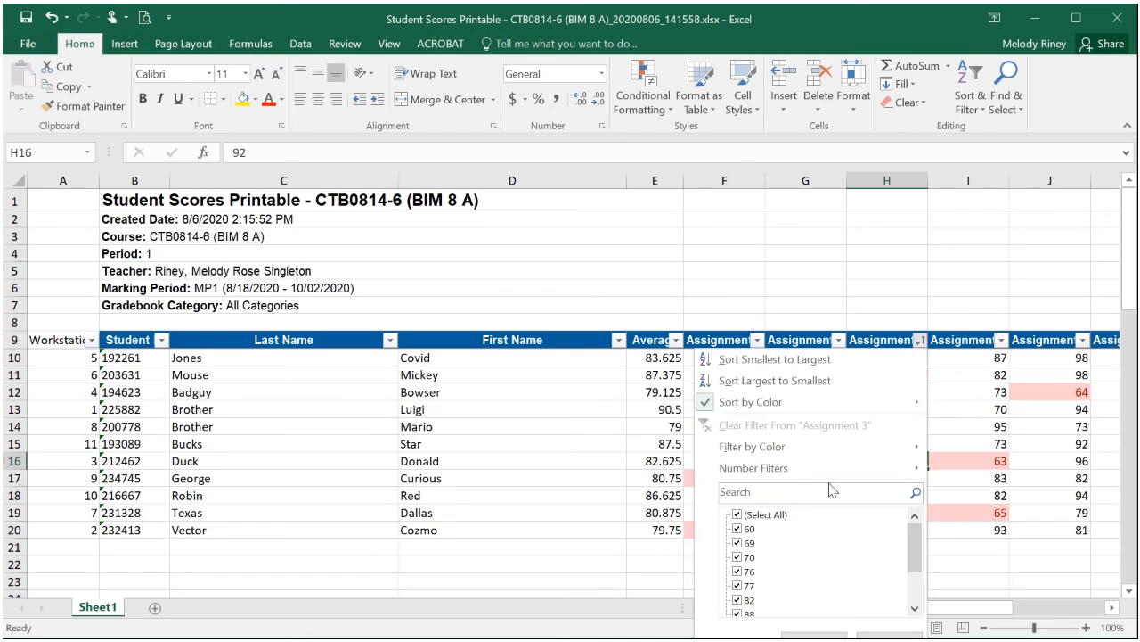
mouse_move(783, 448)
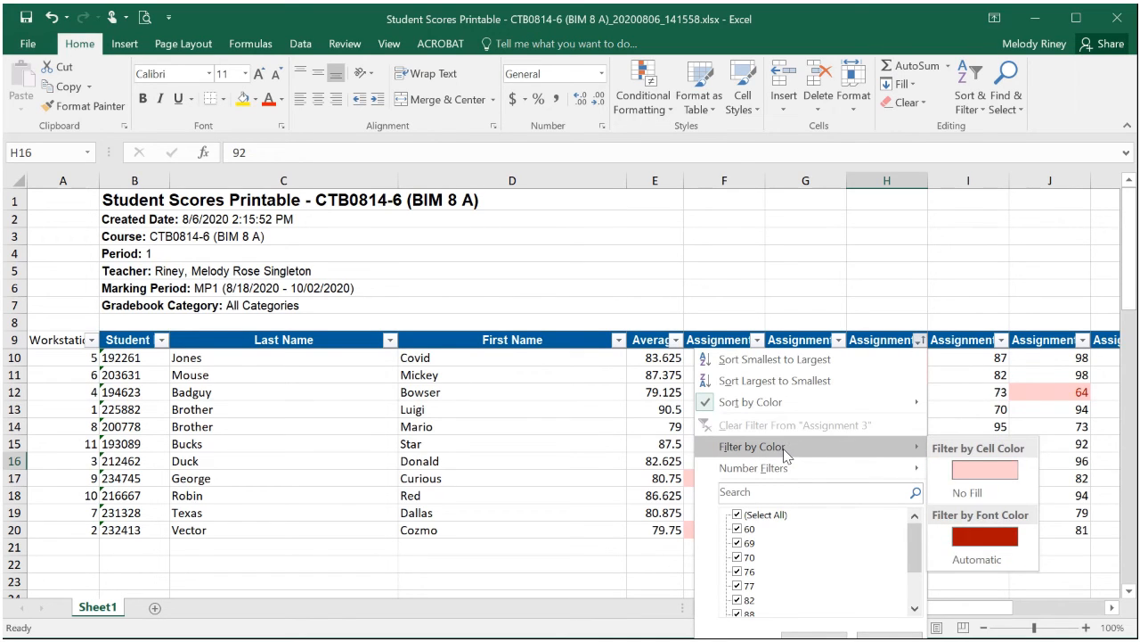
click(1013, 472)
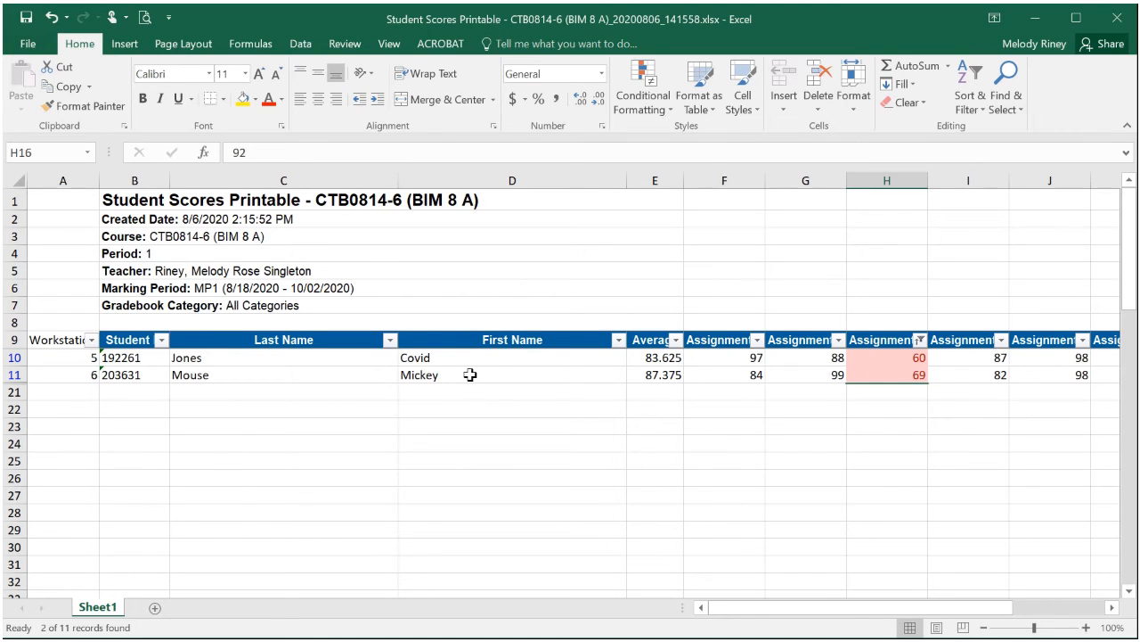
Clear the filter from Assignment 3 and sort the table by Last Name from A to Z.
click(921, 342)
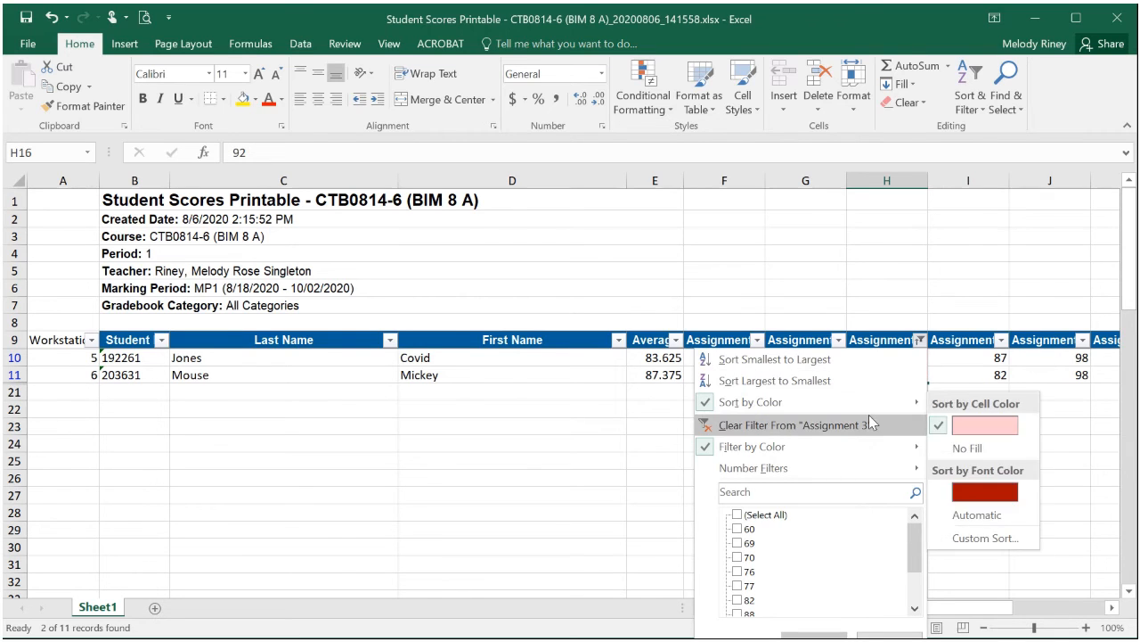
click(921, 341)
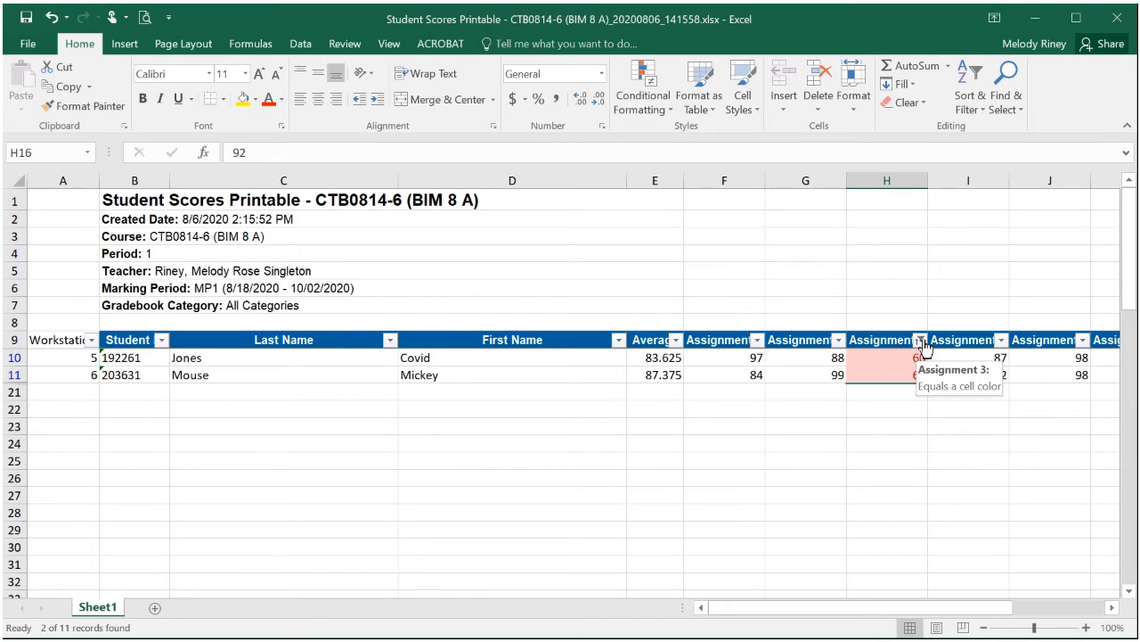
click(922, 341)
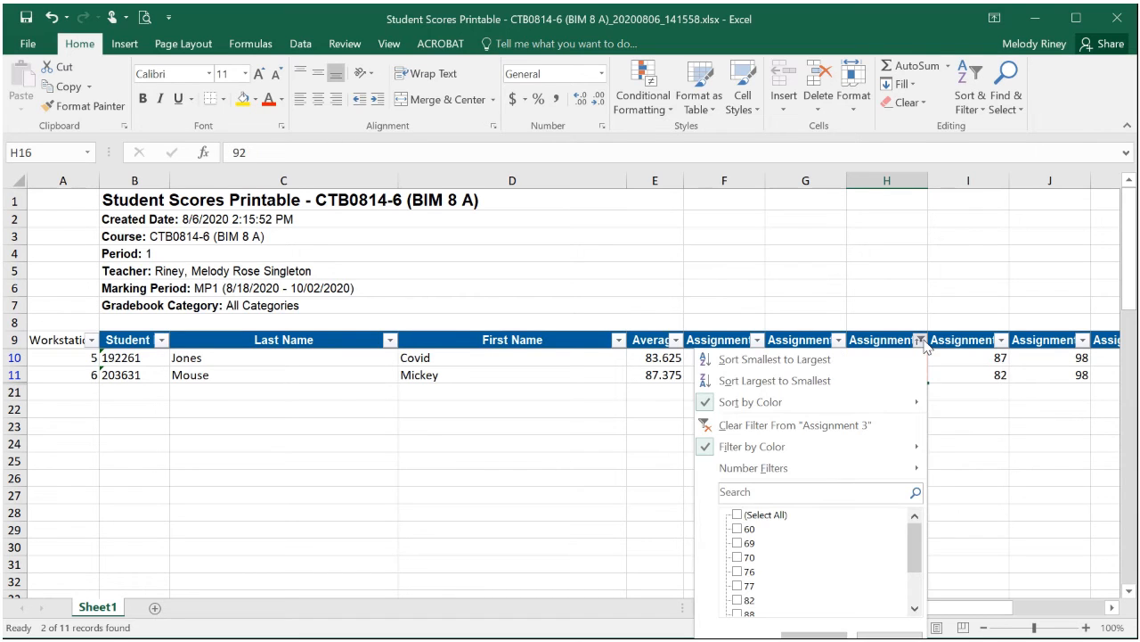
click(802, 425)
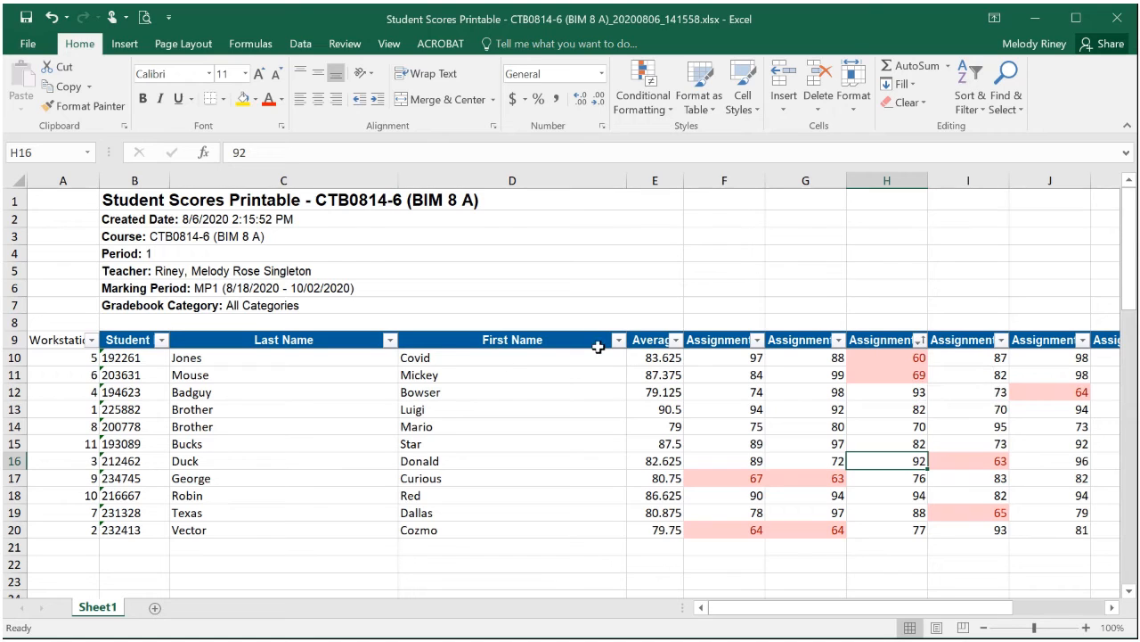
click(390, 339)
click(363, 359)
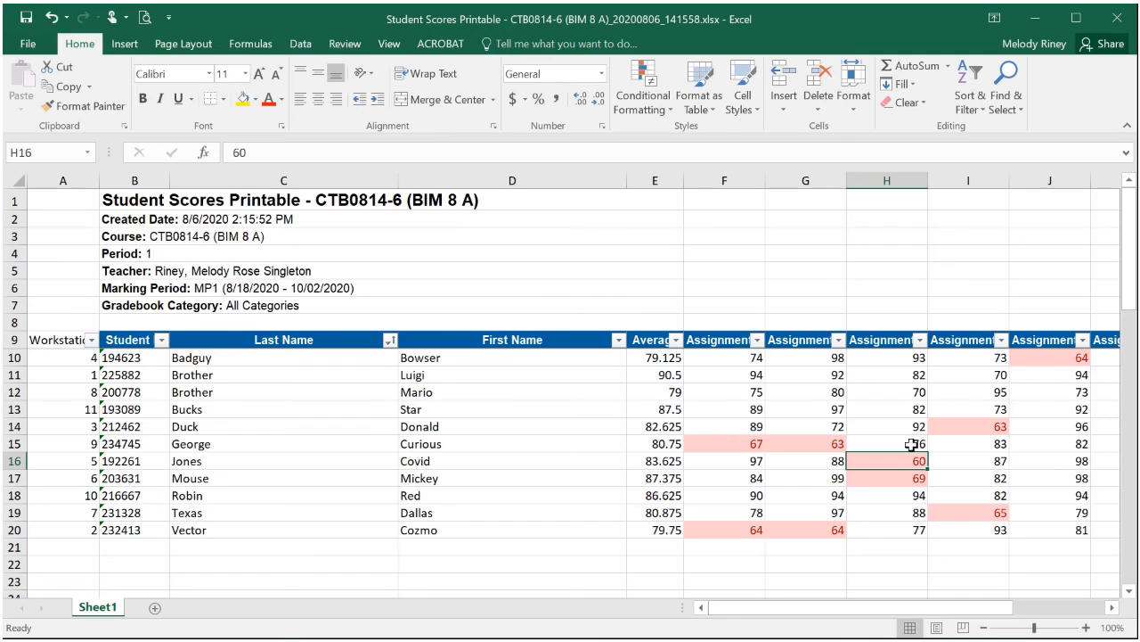
Insert a comment reading "Retest" on the Assignment 2 score in G13 and display it.
click(831, 411)
click(833, 411)
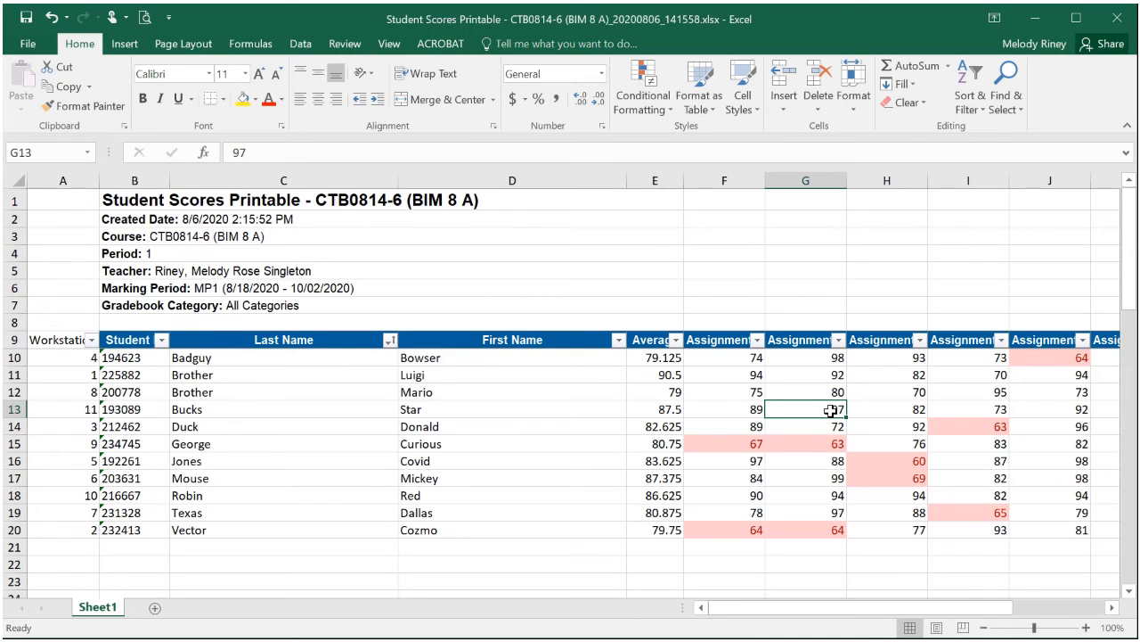
right_click(835, 413)
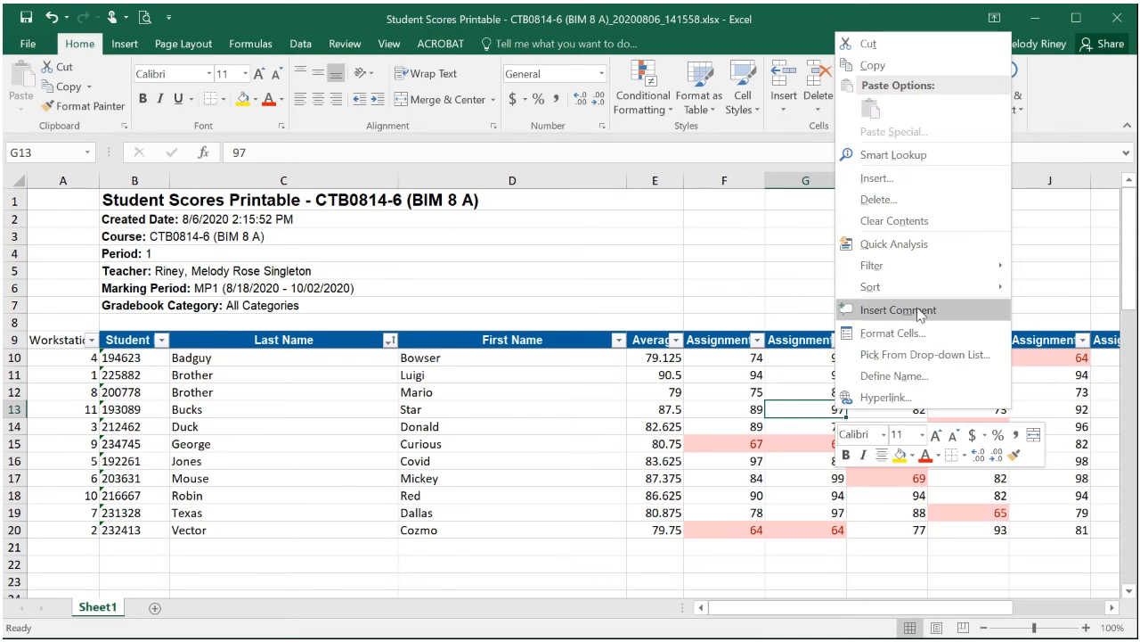
click(948, 315)
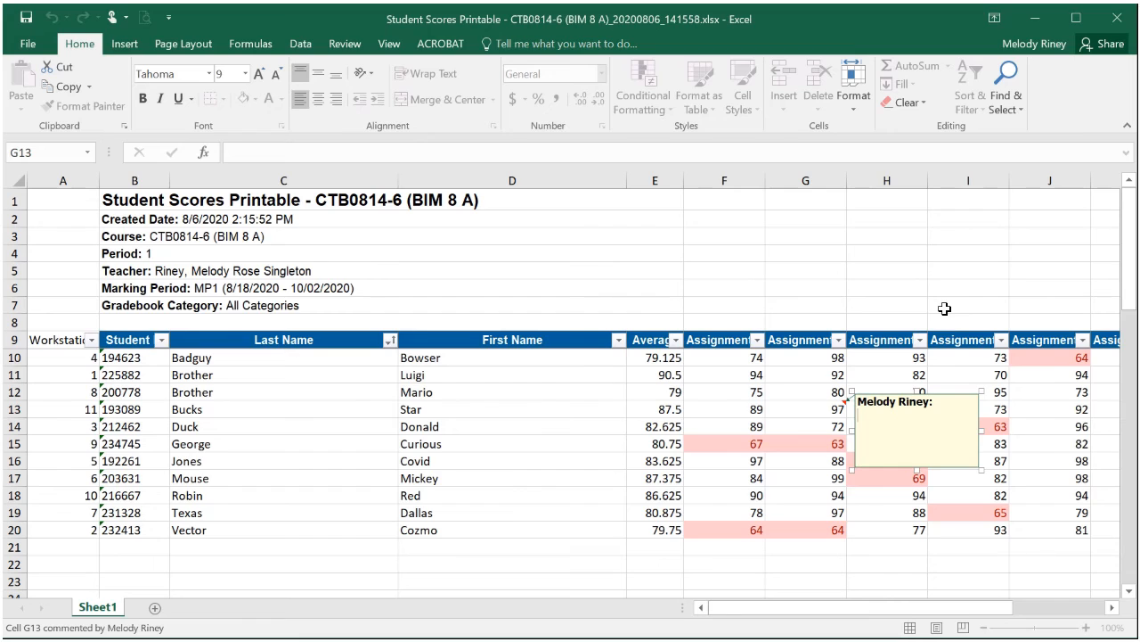
text(Retest)
click(809, 427)
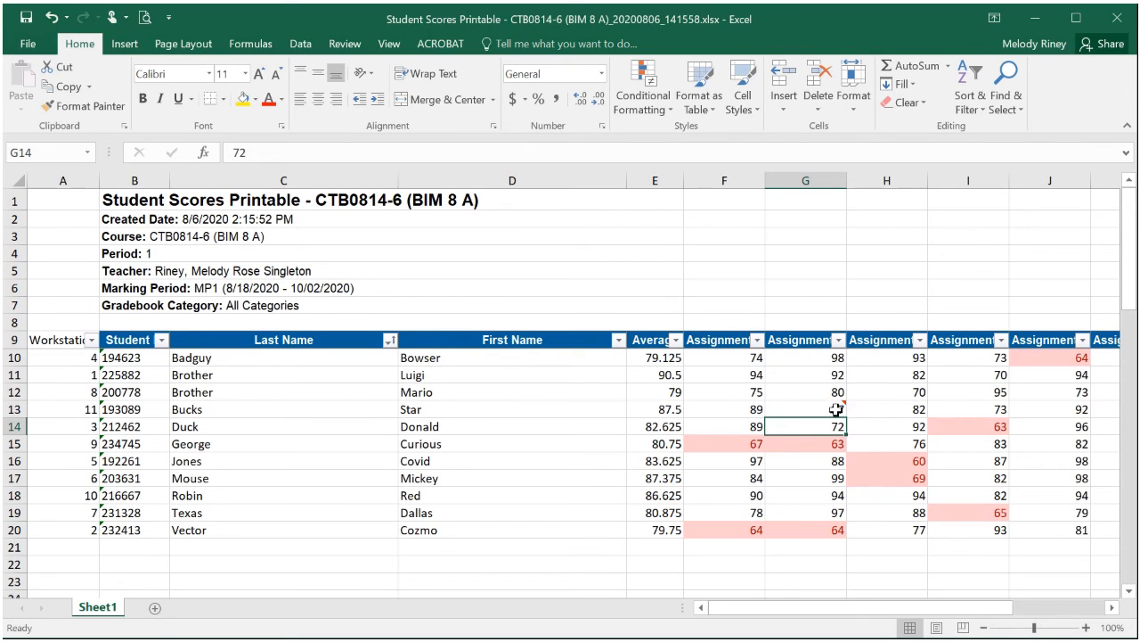
click(836, 407)
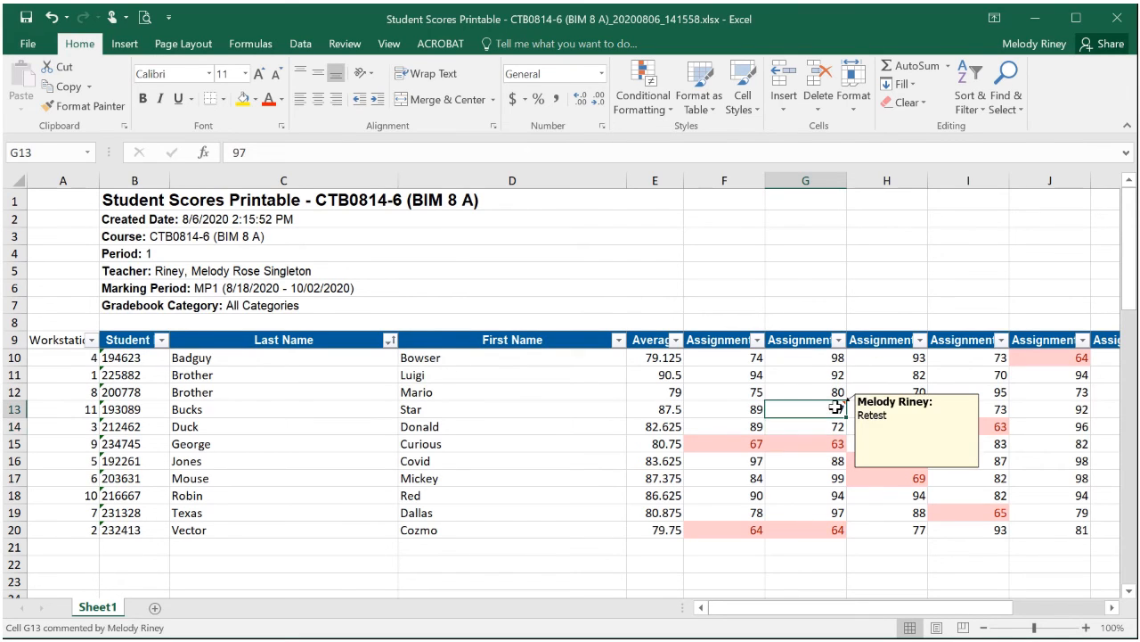
Search the sheet for the next cell containing "Red".
click(679, 512)
mouse_move(827, 407)
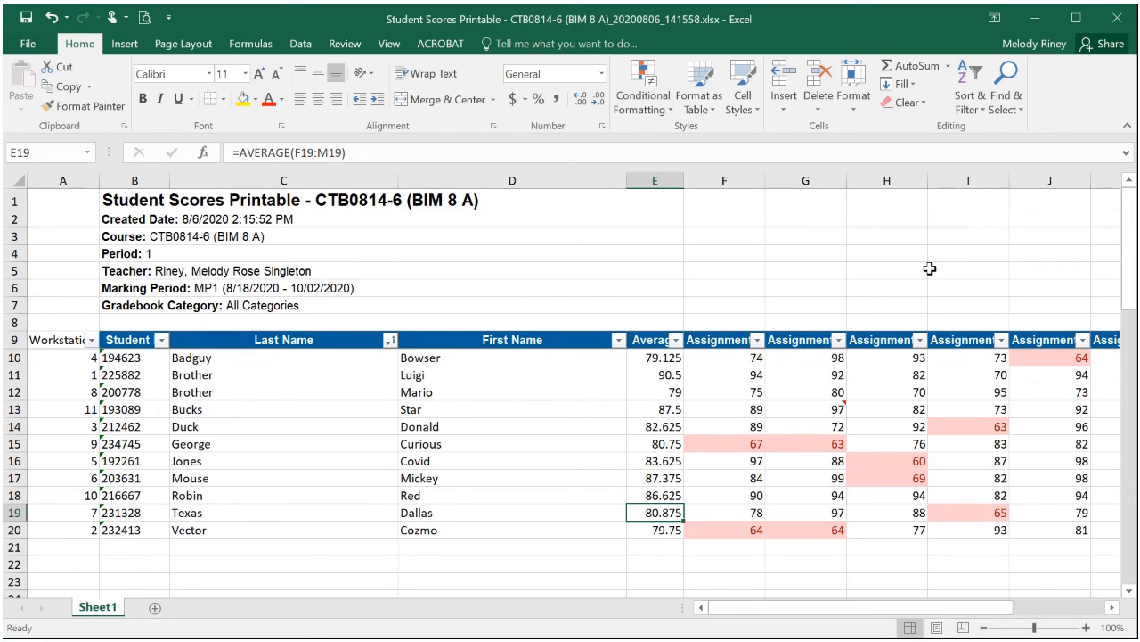
click(1010, 98)
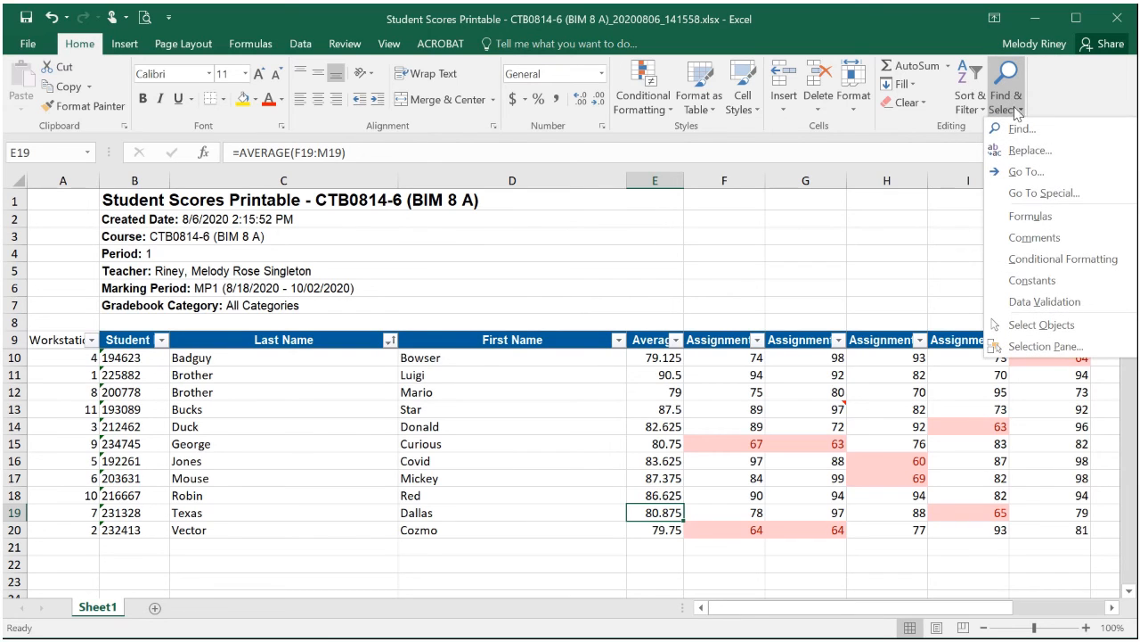
click(1020, 129)
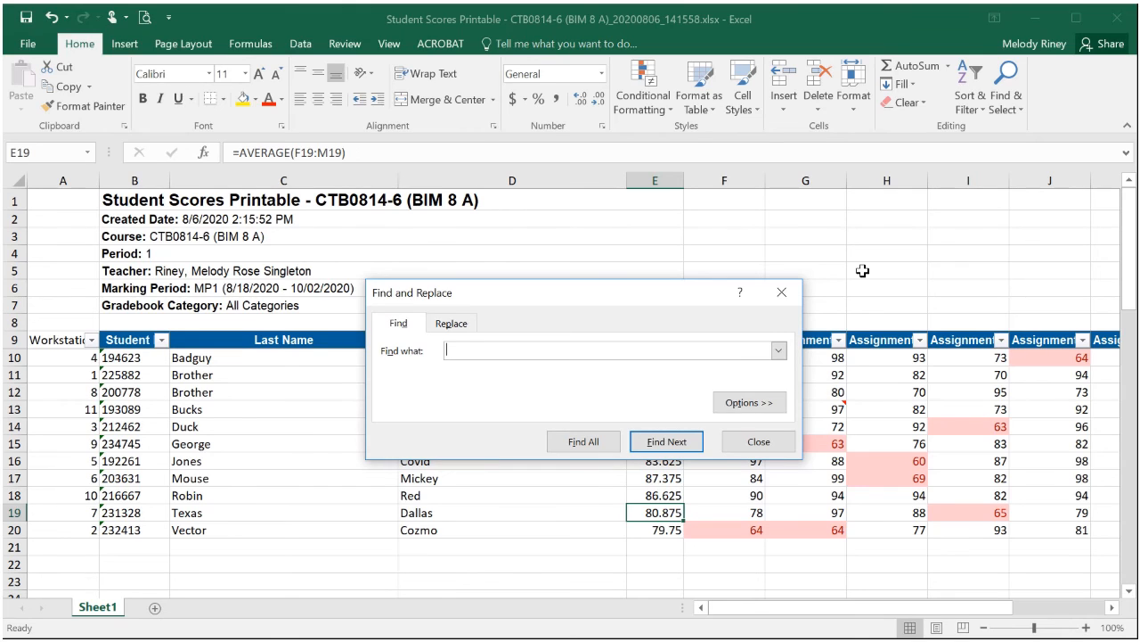
text(Red)
click(668, 443)
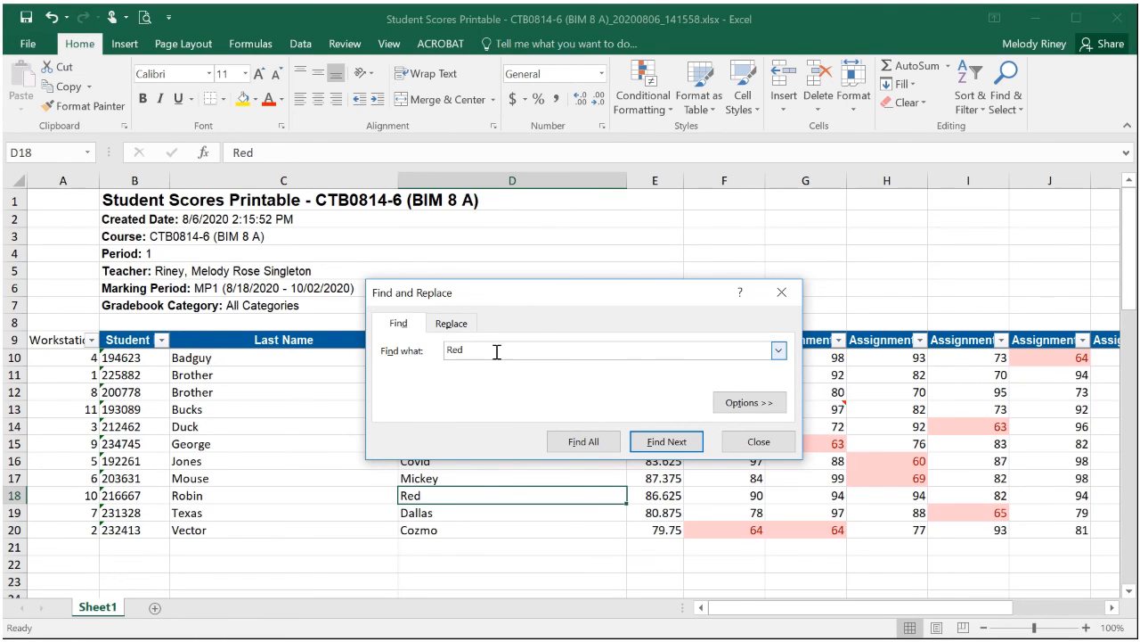
Expand the advanced search options and show the available choices for the search scope.
click(772, 408)
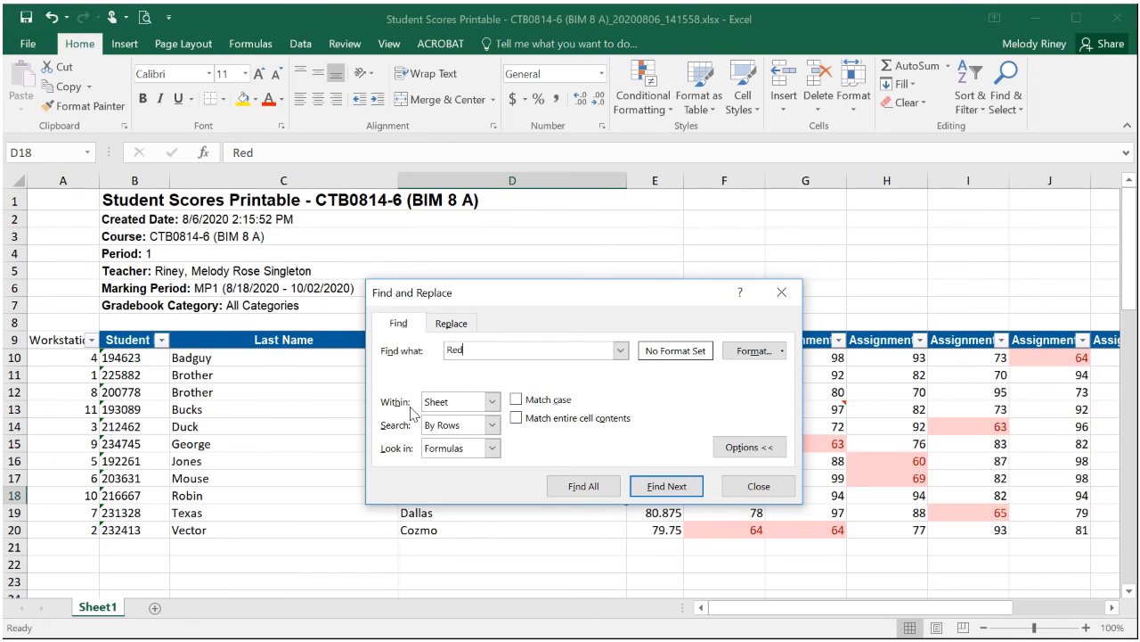
click(492, 402)
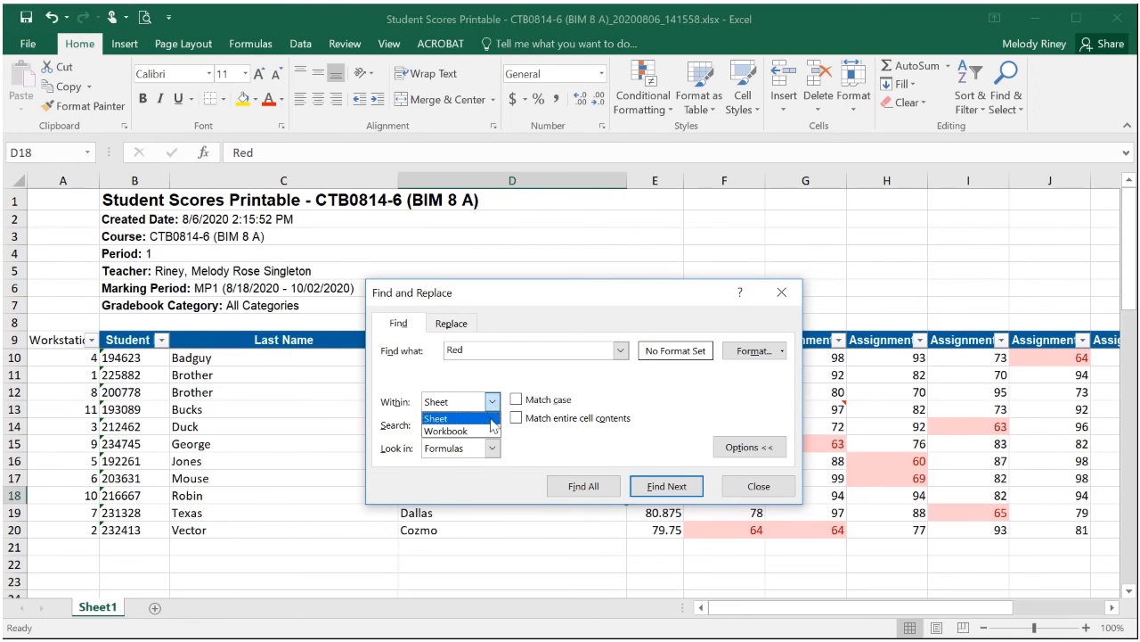